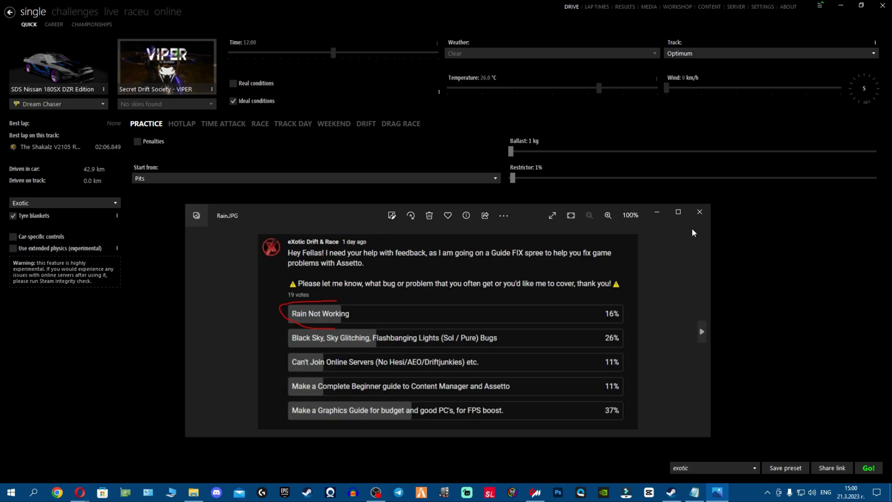
# Close the RainJPG poll screenshot in Photos to reveal the Practice race setup.
pyautogui.click(700, 212)
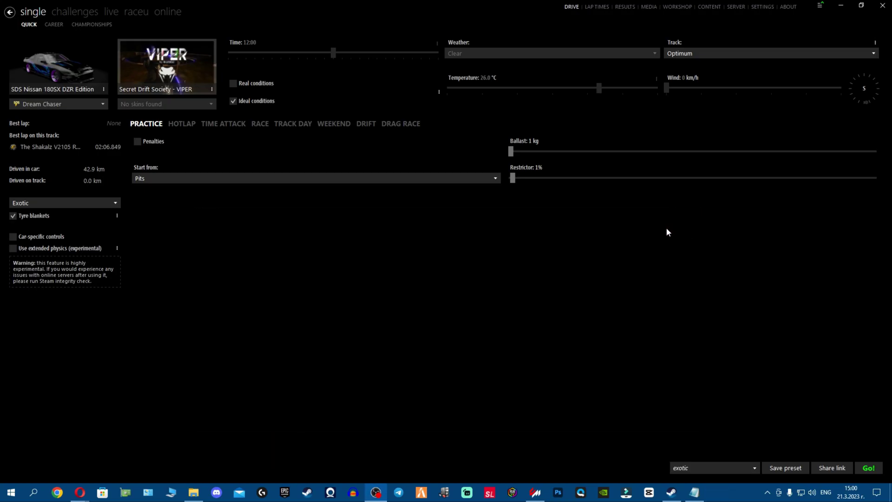
# Open New folder with the lights-patch zip selected beside Content Manager's Custom Shaders Patch page (0.1.80-preview115).
pyautogui.click(861, 6)
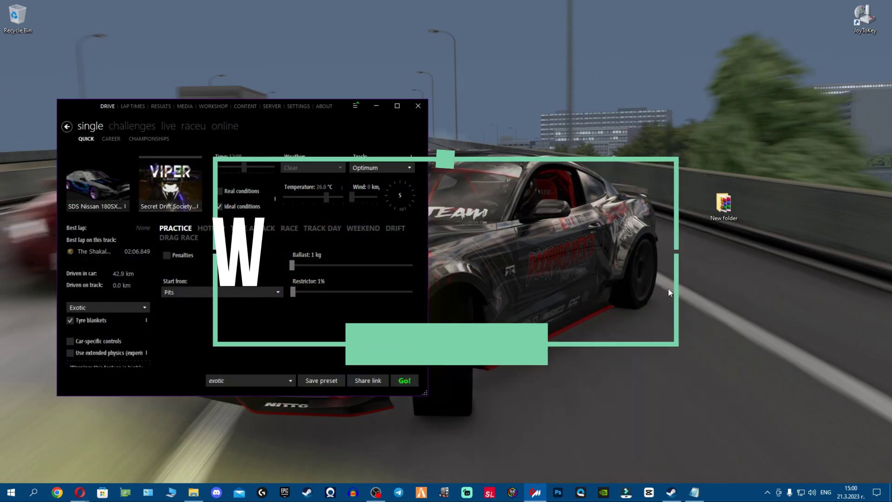
pyautogui.doubleClick(724, 203)
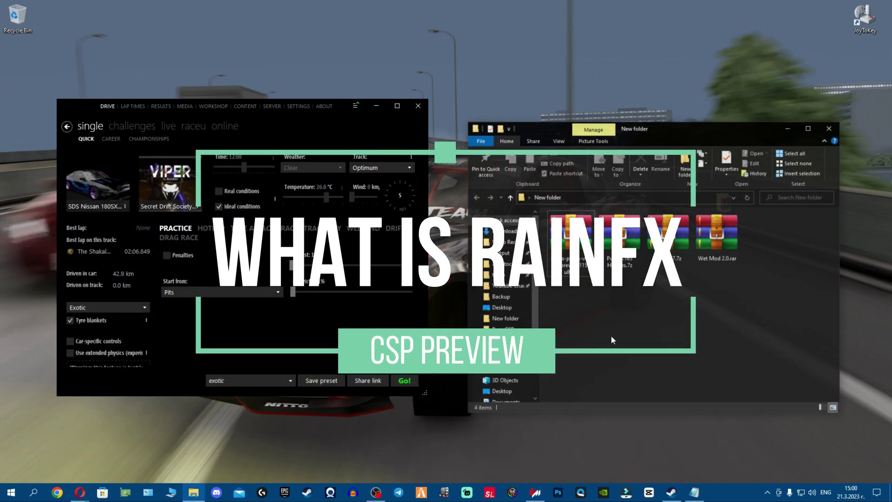
pyautogui.click(581, 230)
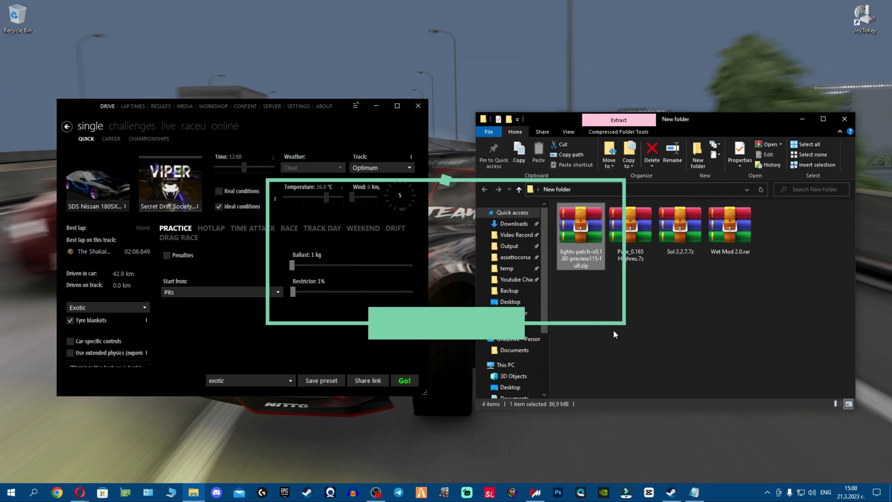
pyautogui.click(591, 292)
pyautogui.click(577, 225)
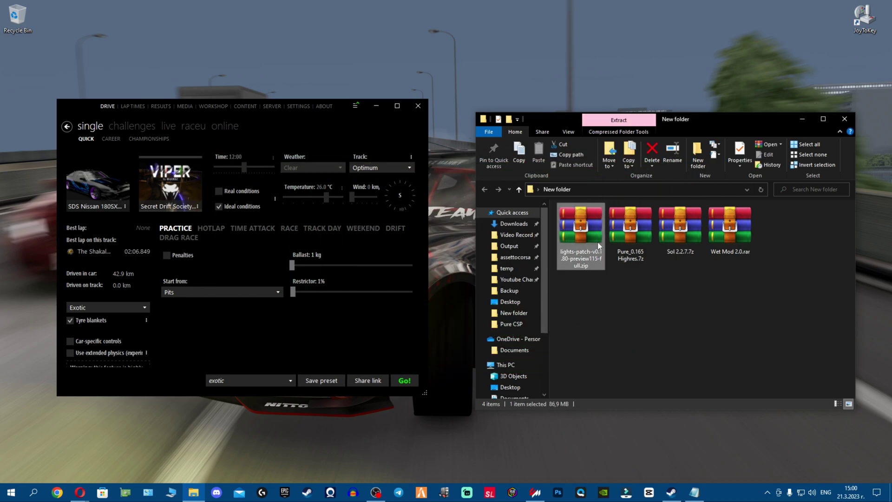
pyautogui.click(303, 107)
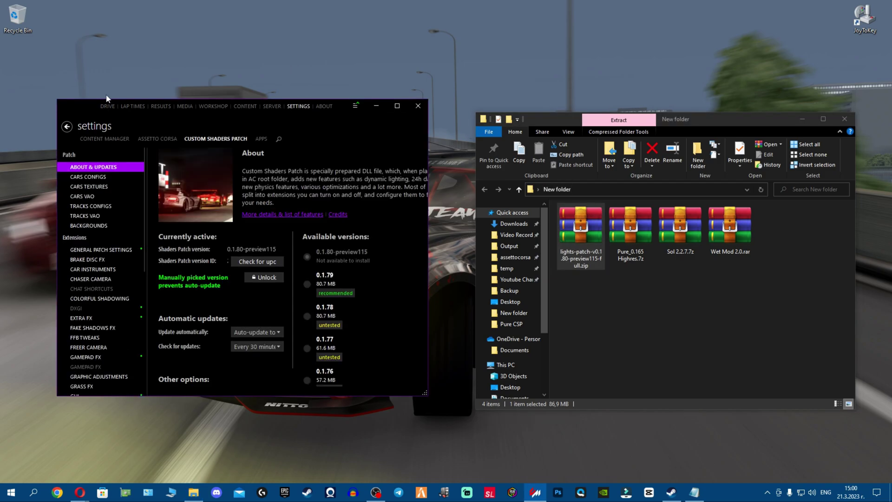
# Maximize Content Manager and view the Rain FX extension page, active with rain maps quality High.
pyautogui.doubleClick(87, 111)
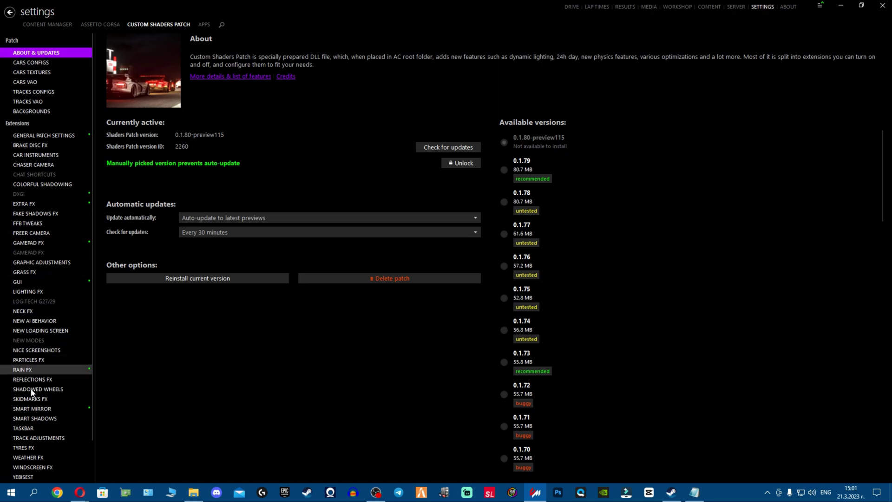
pyautogui.scroll(-2, 56, 335)
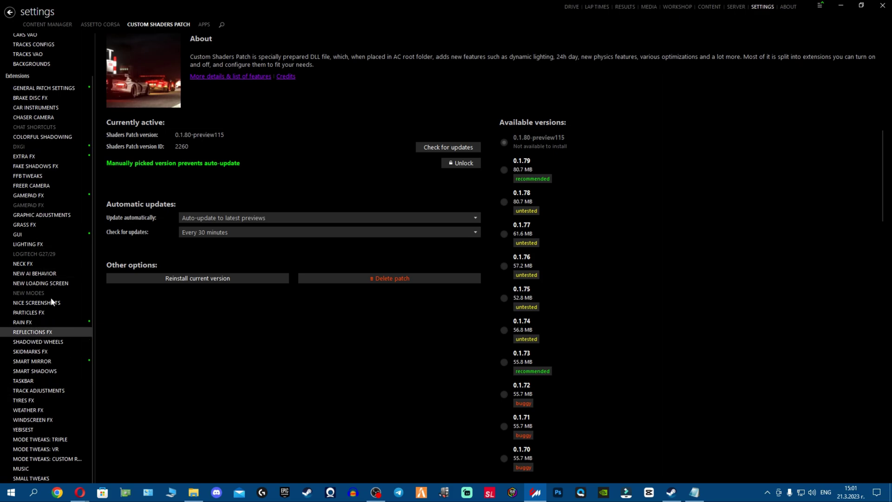
pyautogui.click(56, 324)
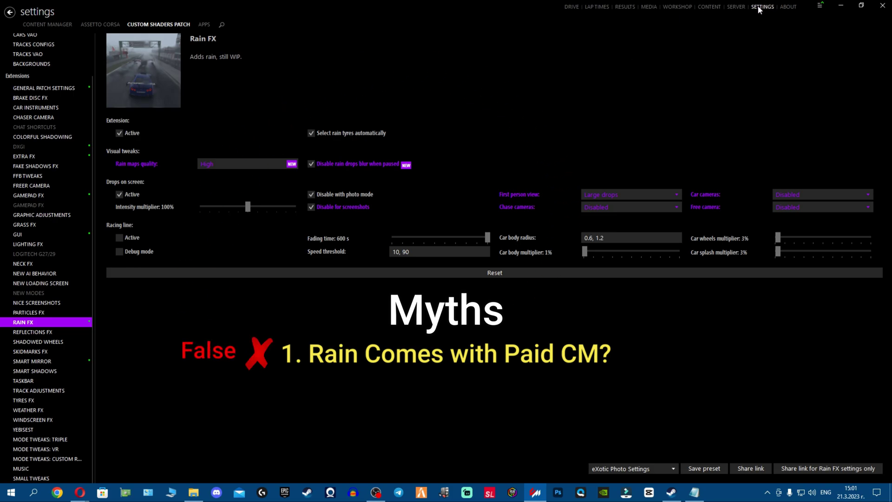
# Look through online, challenges and mods pages, then reopen Rain FX with on-screen drops at 100%.
pyautogui.click(572, 7)
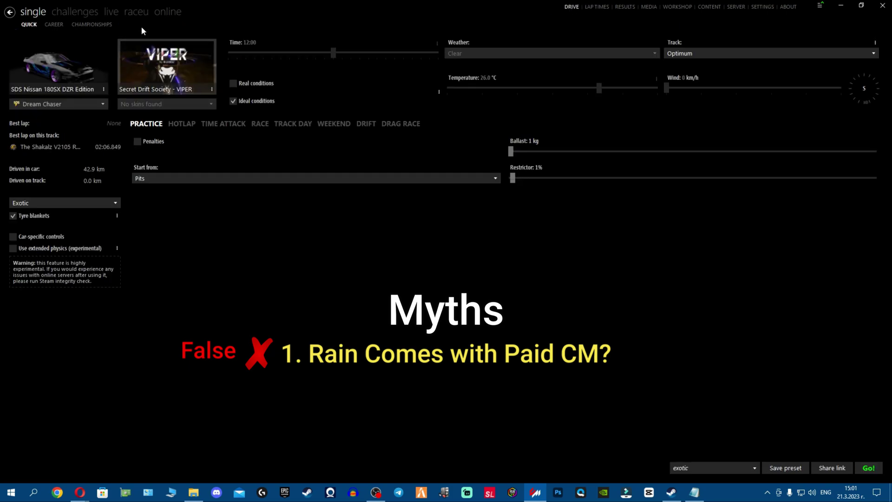
pyautogui.click(168, 12)
pyautogui.click(70, 12)
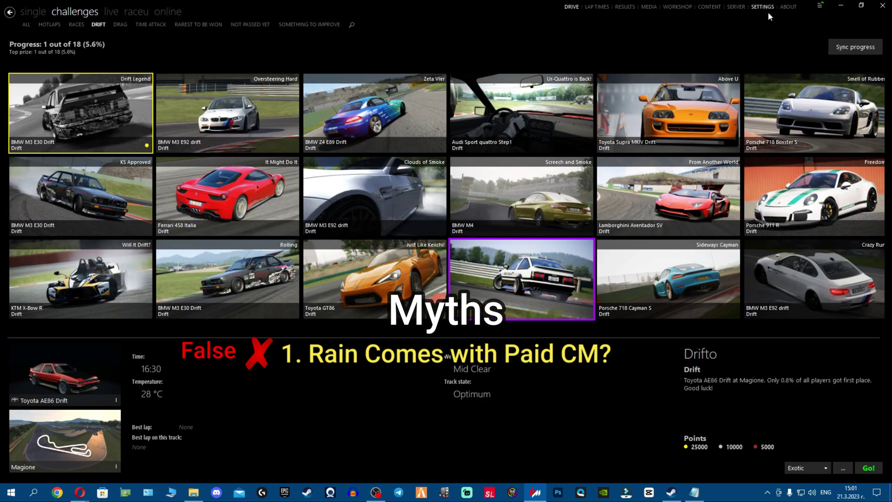
pyautogui.click(762, 7)
pyautogui.click(710, 7)
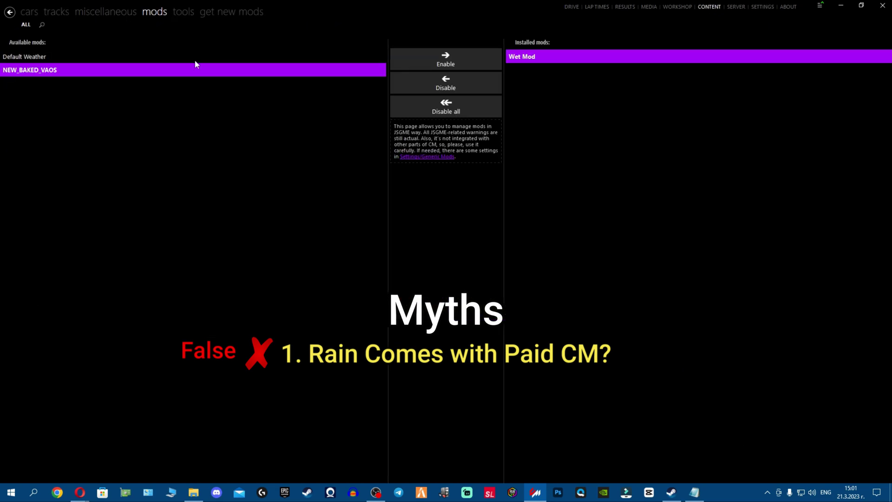
pyautogui.click(571, 7)
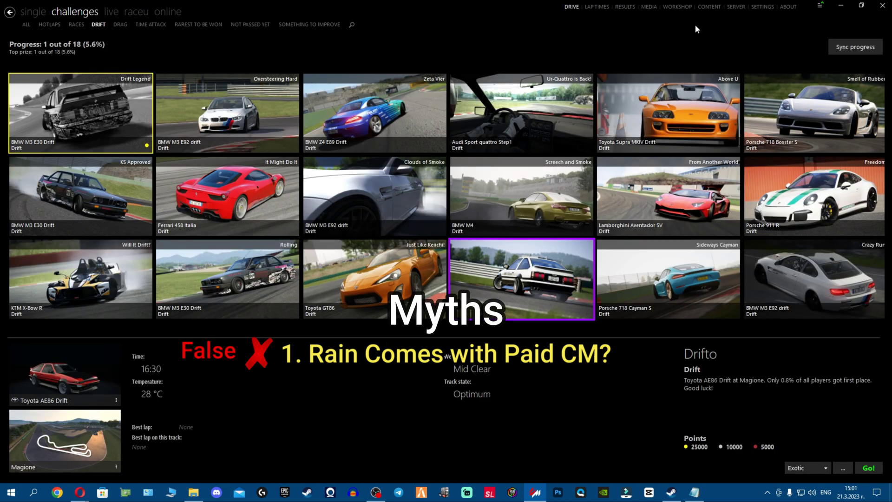
pyautogui.click(751, 8)
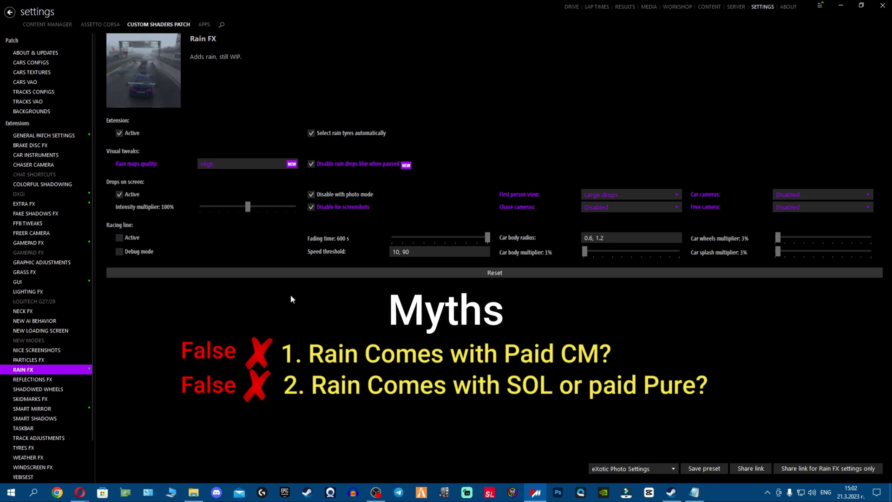
# Bring up the x4fab Patreon posts page in Opera from the taskbar.
pyautogui.click(74, 434)
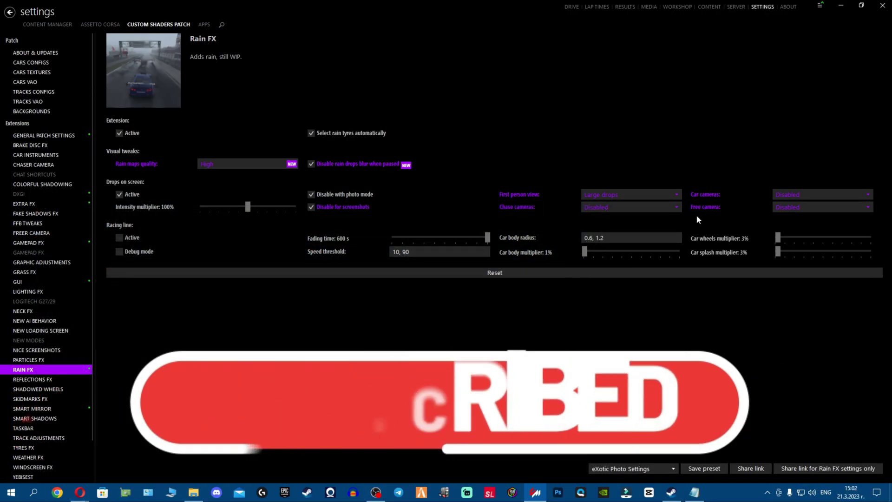
# Close and relaunch Content Manager, then bring up Steam's library with Assetto Corsa at 1,197.2 hours.
pyautogui.click(861, 5)
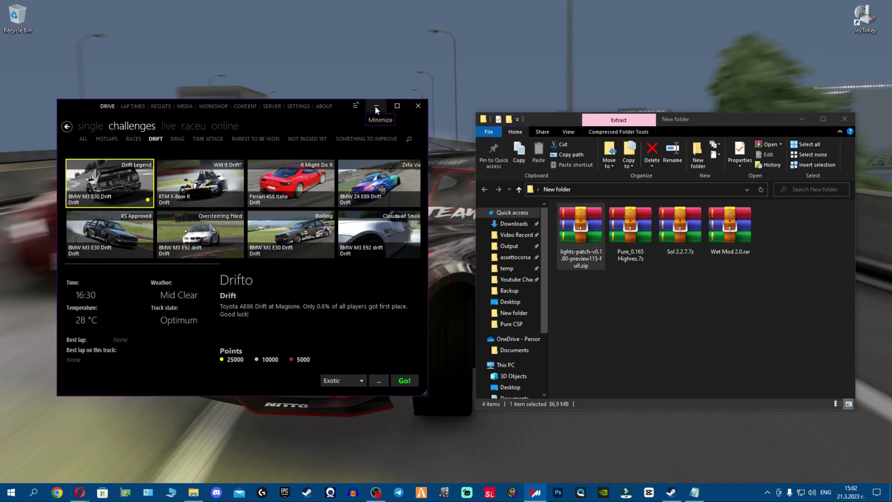
pyautogui.click(356, 106)
pyautogui.click(584, 241)
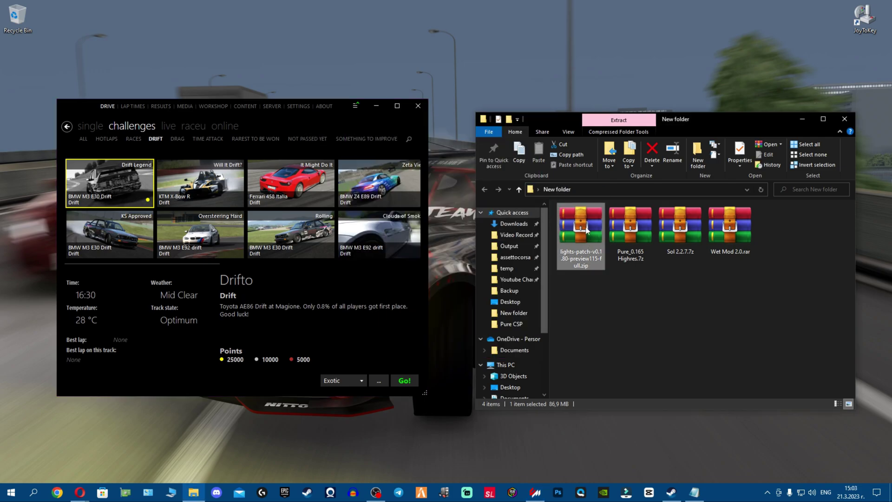
pyautogui.click(419, 106)
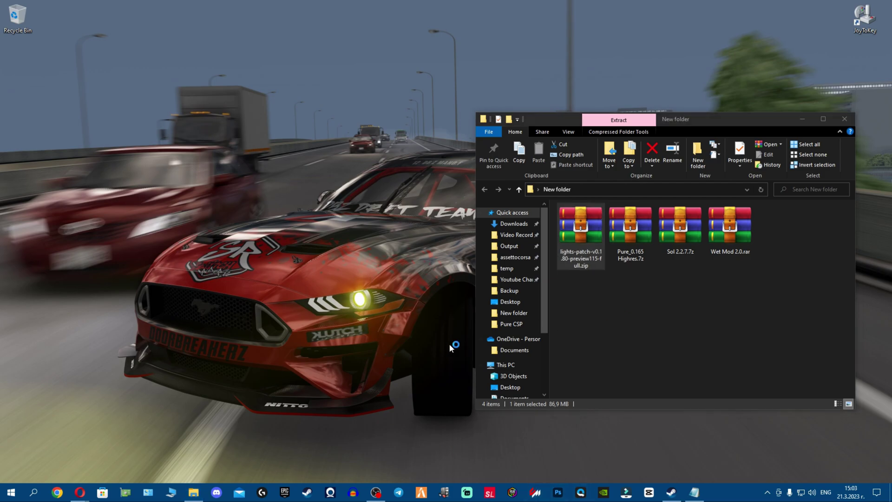
pyautogui.click(178, 492)
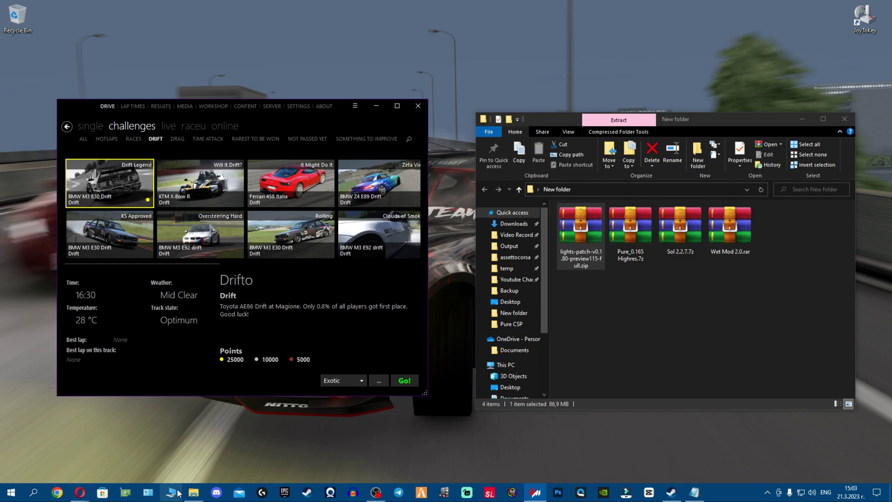
pyautogui.click(307, 492)
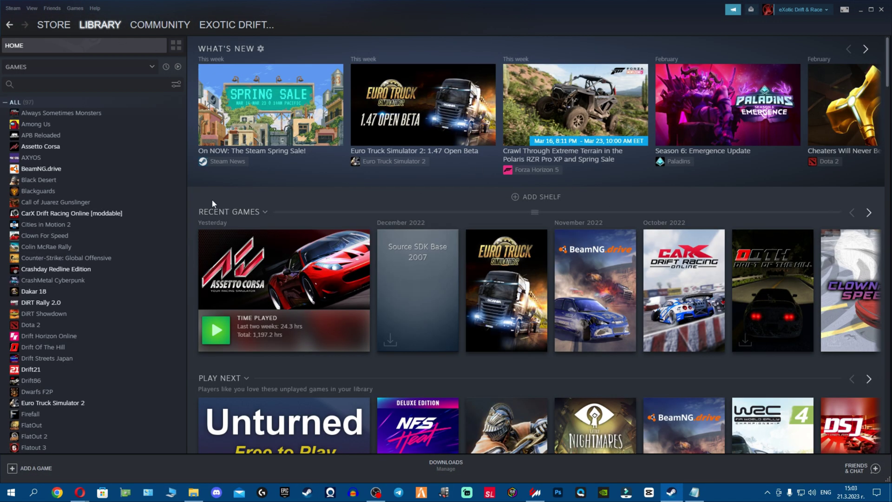
# Browse Assetto Corsa's local files from Steam Properties and place that Explorer window top-left.
pyautogui.click(78, 147)
pyautogui.rightClick(91, 146)
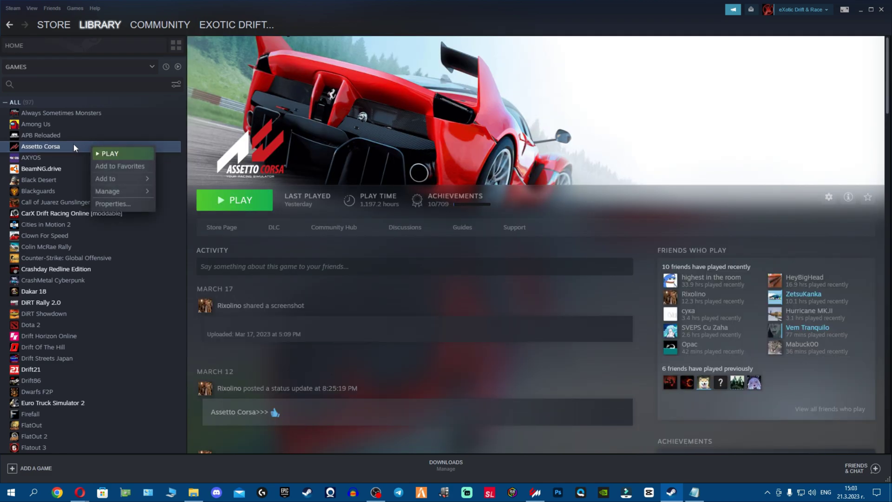
pyautogui.click(126, 202)
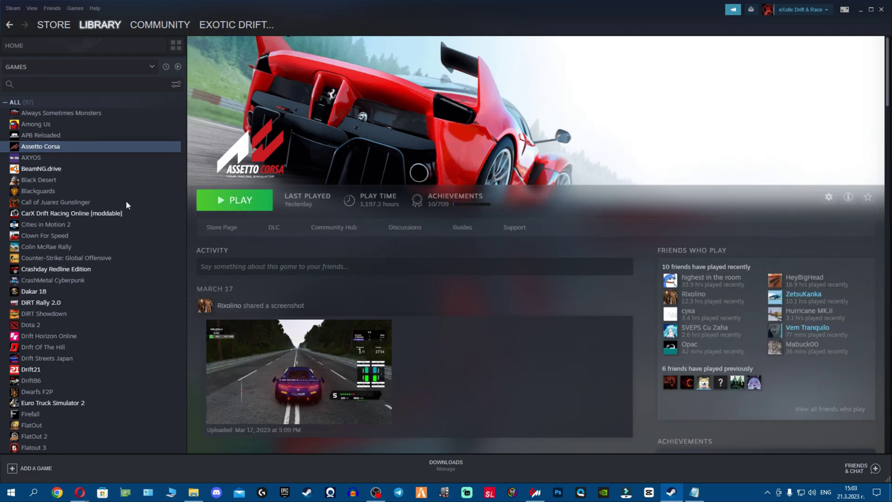
pyautogui.click(861, 10)
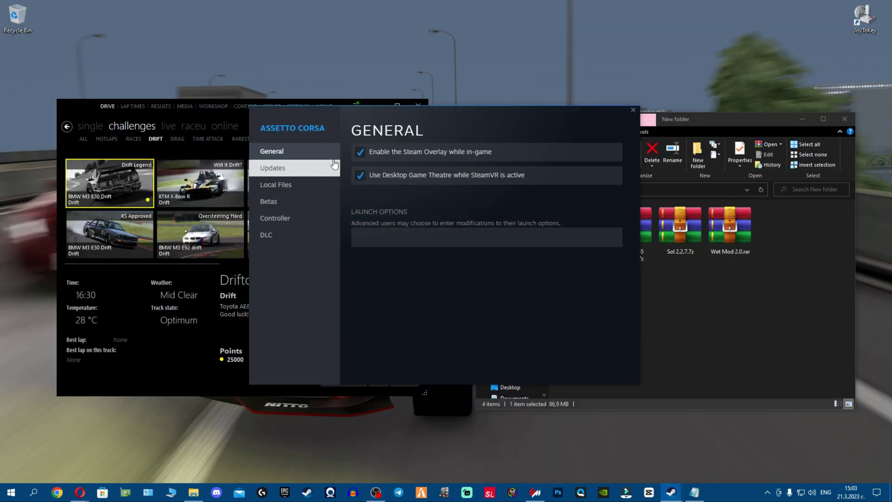
pyautogui.click(279, 184)
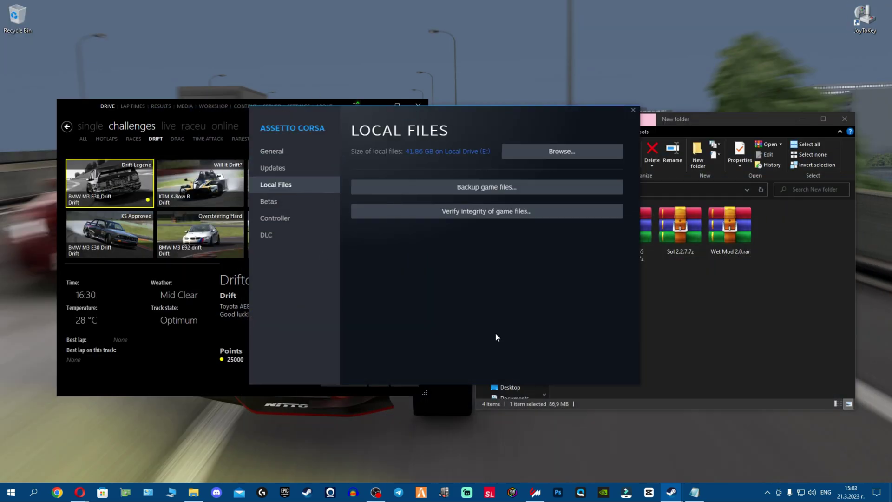
pyautogui.click(581, 155)
pyautogui.click(633, 110)
pyautogui.moveTo(699, 121); pyautogui.dragTo(265, 58)
pyautogui.scroll(-1, 315, 195)
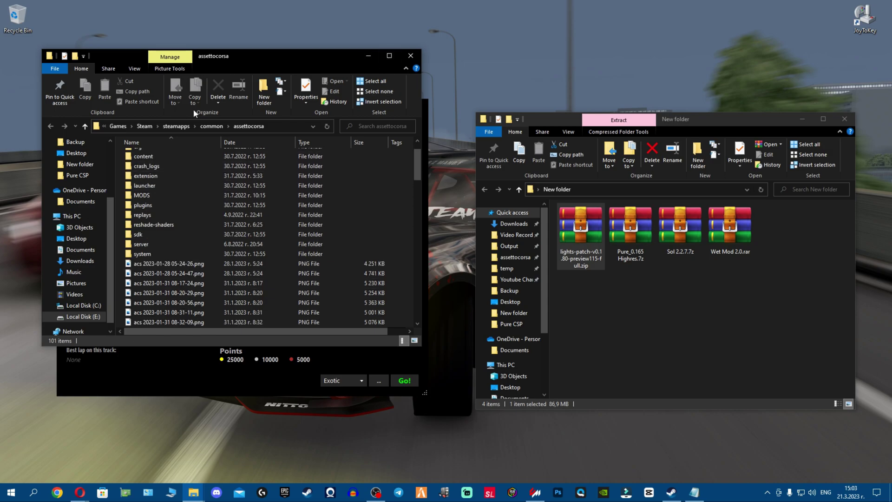
# Open the assettocorsa game folder under steamapps\common in the left Explorer window.
pyautogui.click(212, 126)
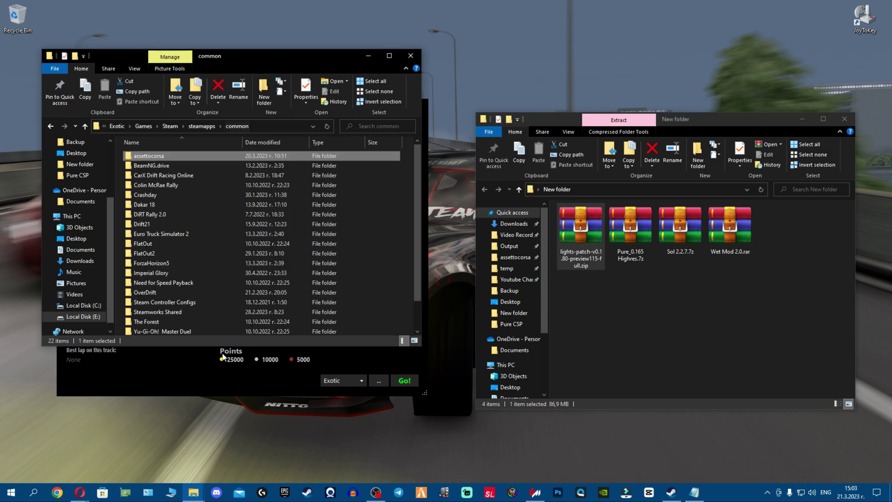
pyautogui.rightClick(168, 157)
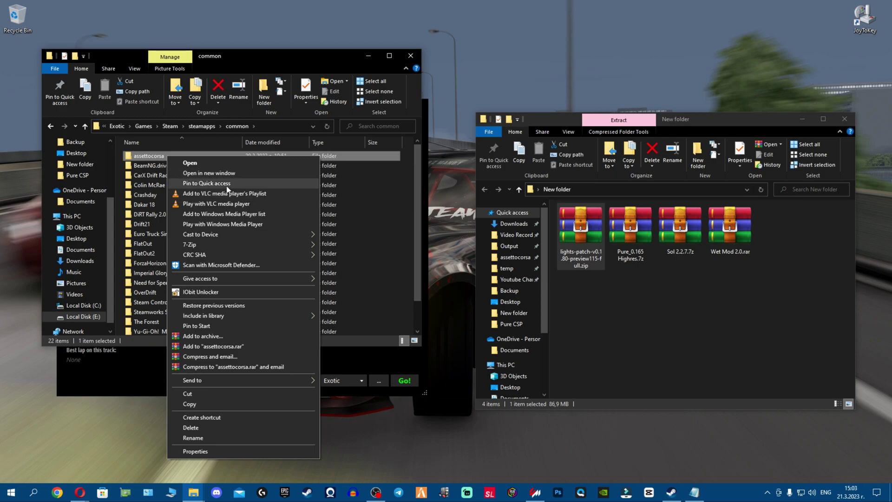
pyautogui.doubleClick(142, 158)
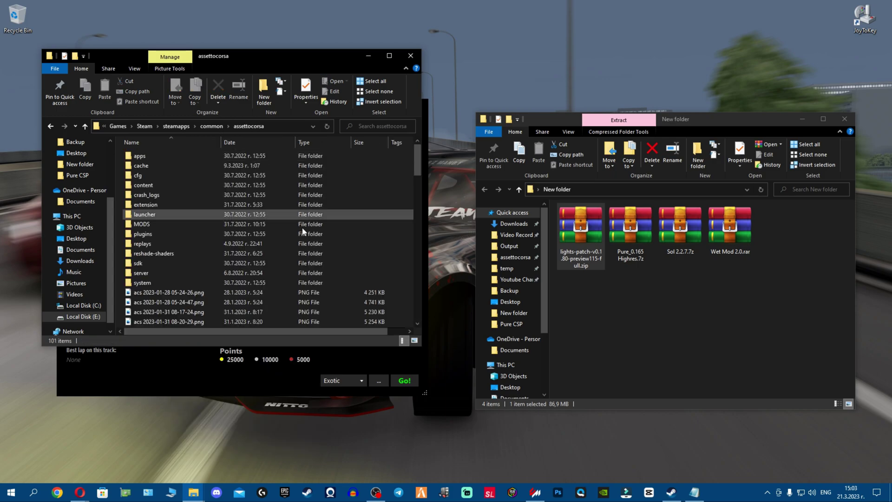
# Open lights-patch-v0.1.80-preview115-full.zip in WinRAR to show the extension folder and dwrite.dll.
pyautogui.click(582, 232)
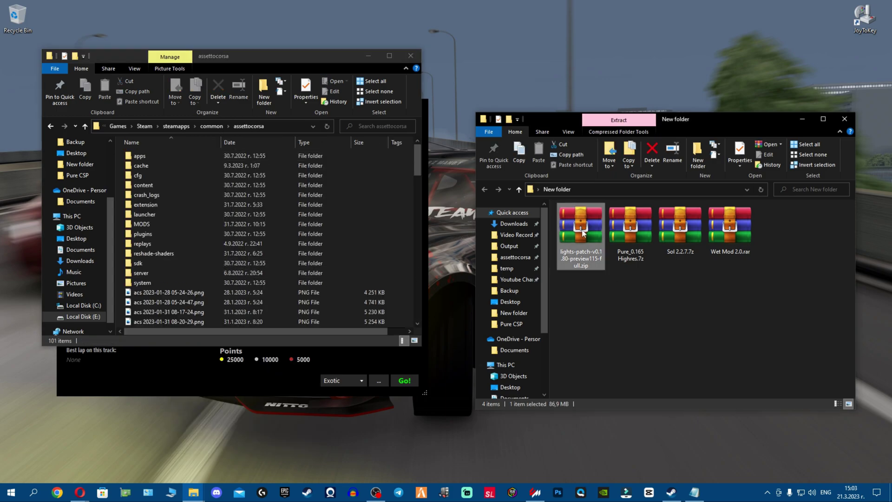
pyautogui.doubleClick(582, 233)
pyautogui.click(743, 113)
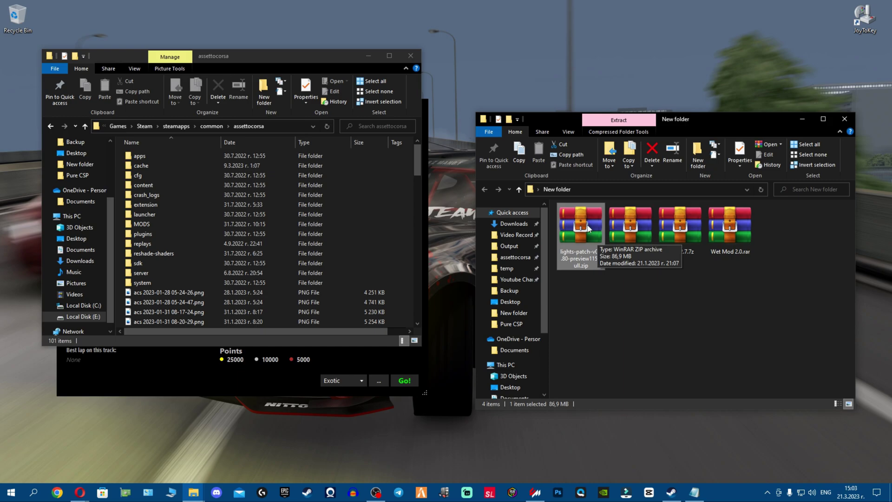
pyautogui.doubleClick(588, 229)
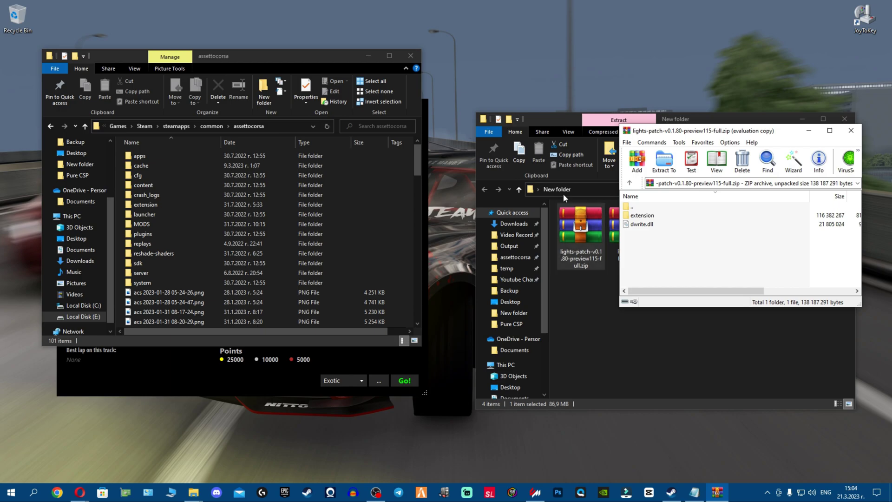
# Drag extension and dwrite.dll from WinRAR into assettocorsa, replacing the existing files.
pyautogui.moveTo(651, 245); pyautogui.dragTo(119, 191)
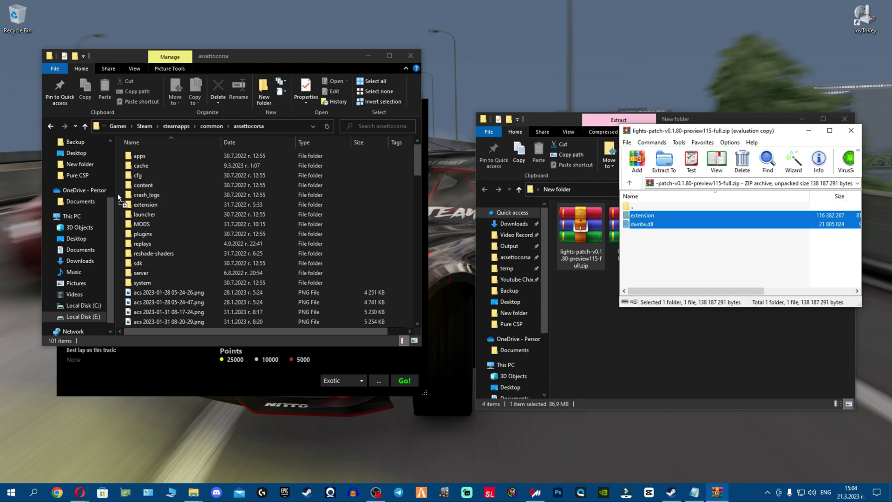
pyautogui.moveTo(118, 193); pyautogui.dragTo(118, 191)
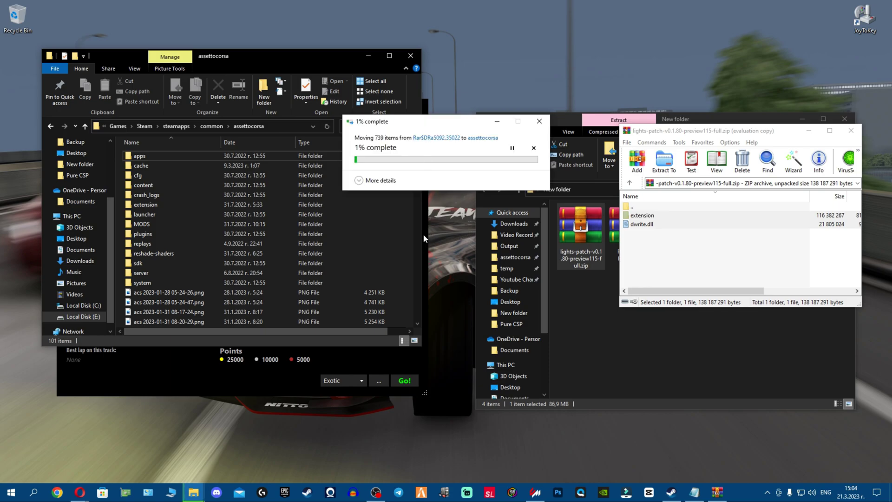
pyautogui.click(336, 60)
pyautogui.moveTo(325, 57); pyautogui.dragTo(316, 72)
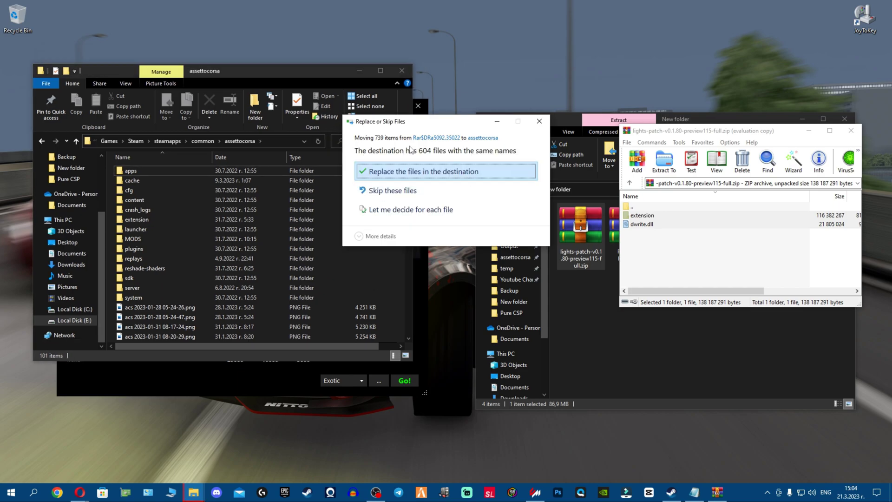
pyautogui.click(432, 174)
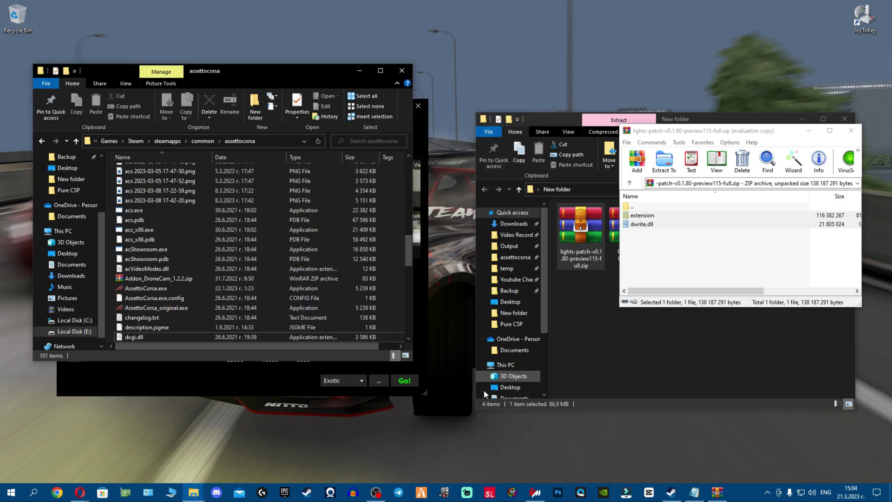
pyautogui.moveTo(535, 492)
pyautogui.click(542, 452)
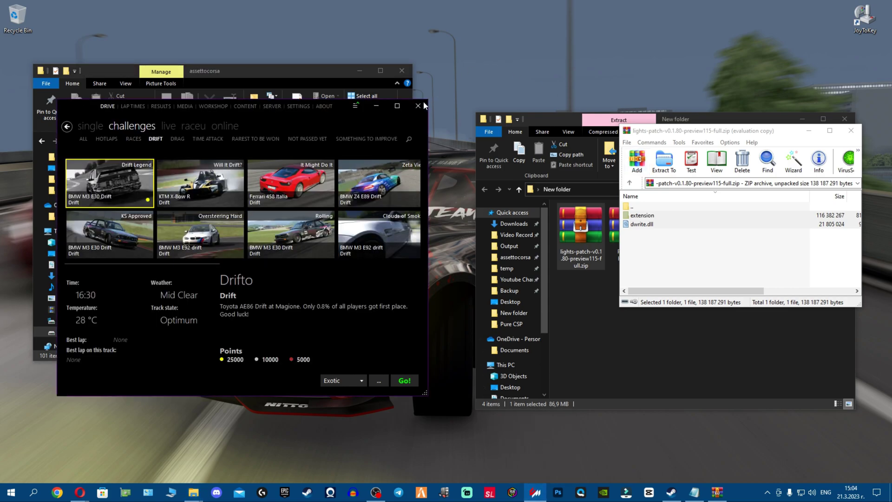
# Check for CSP updates under About & Updates, confirming 0.1.80-preview115, then close Content Manager and WinRAR.
pyautogui.click(542, 500)
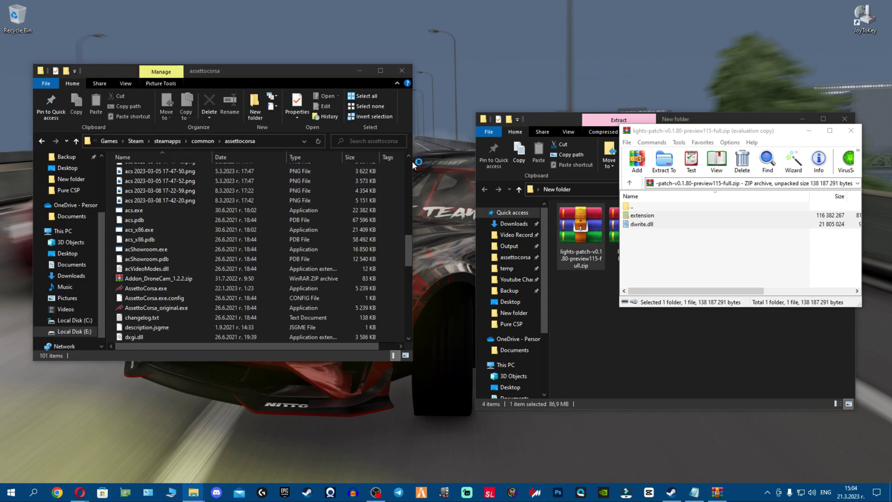
pyautogui.moveTo(412, 167); pyautogui.dragTo(471, 168)
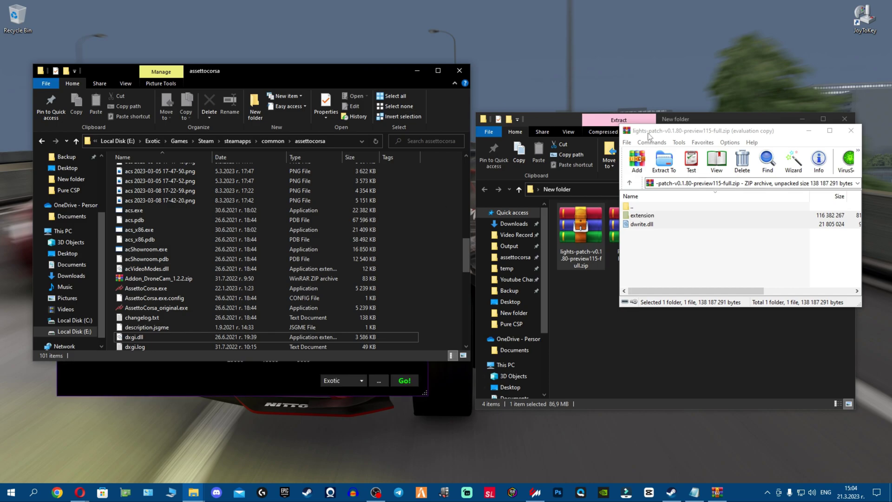
pyautogui.click(397, 106)
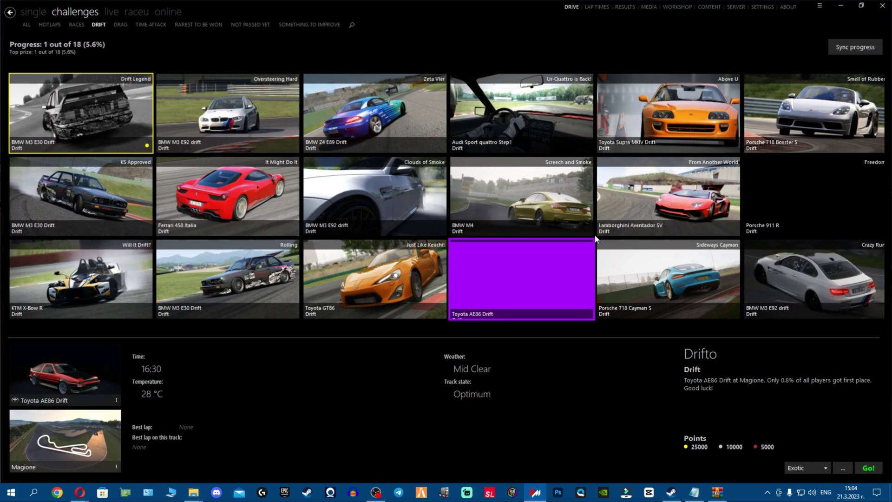
pyautogui.click(763, 8)
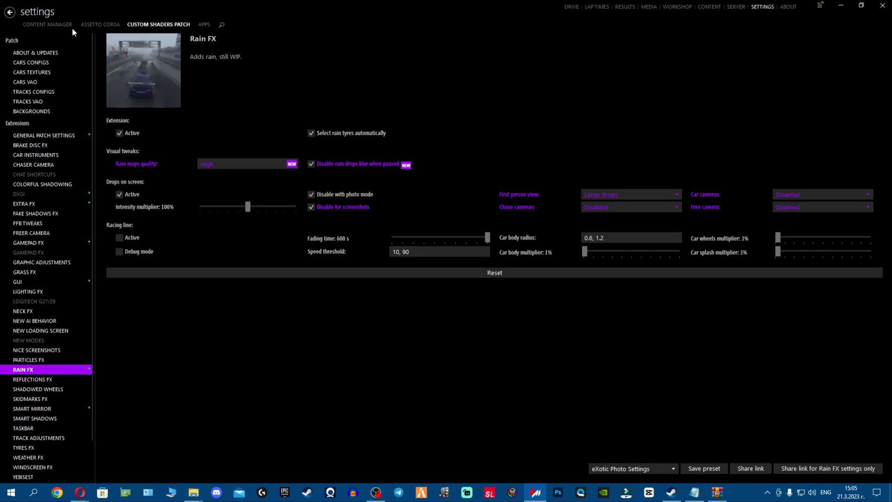
pyautogui.click(59, 54)
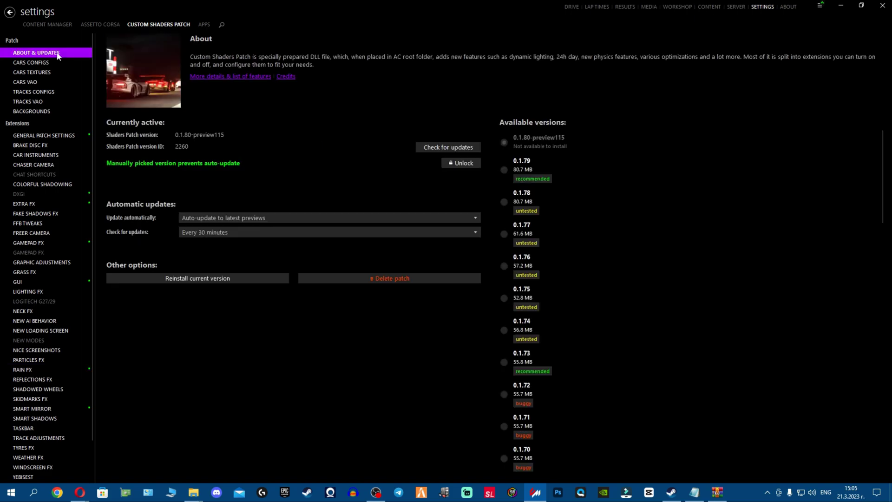
pyautogui.click(458, 147)
pyautogui.click(882, 5)
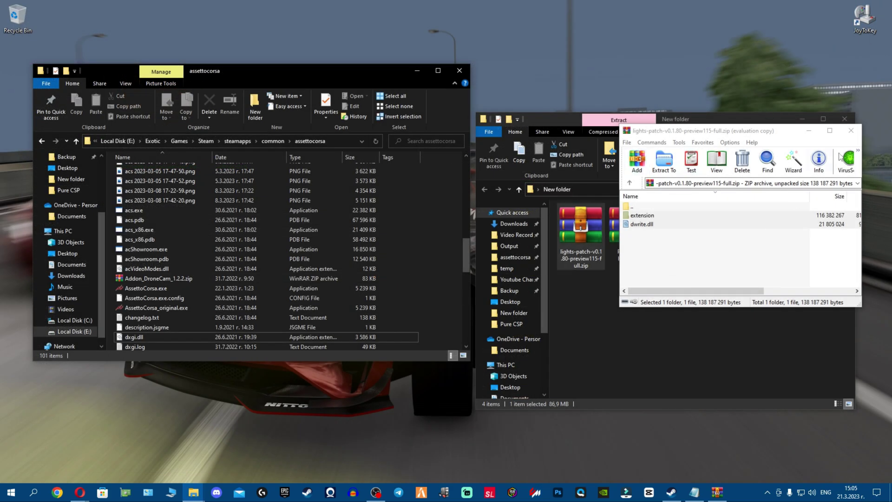
pyautogui.click(851, 131)
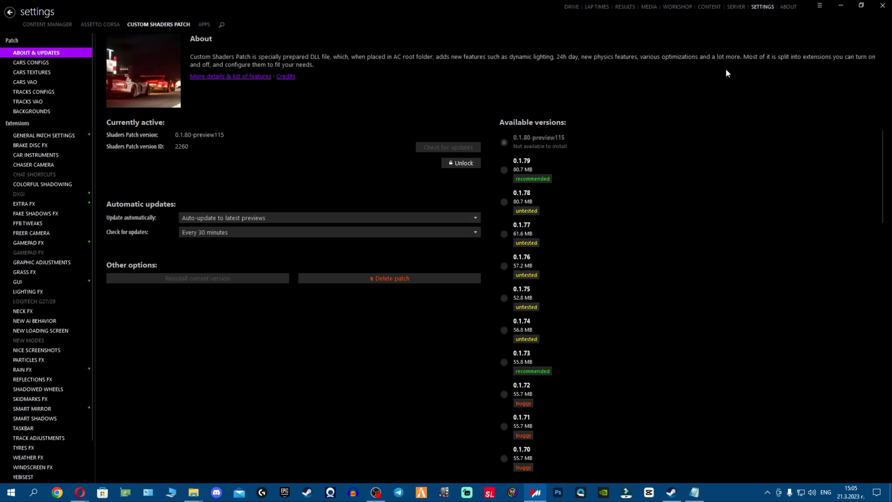
# Restore Content Manager to a smaller, narrower window and move it up and right.
pyautogui.click(861, 4)
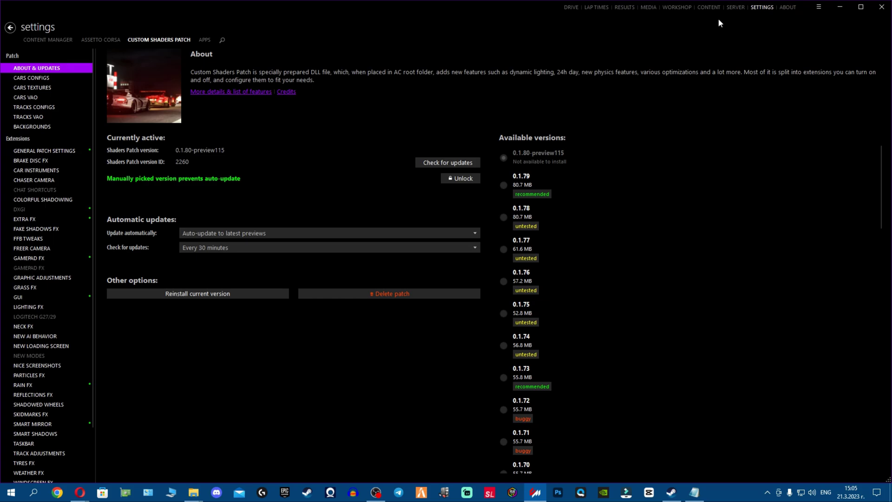
pyautogui.moveTo(539, 10); pyautogui.dragTo(416, 44)
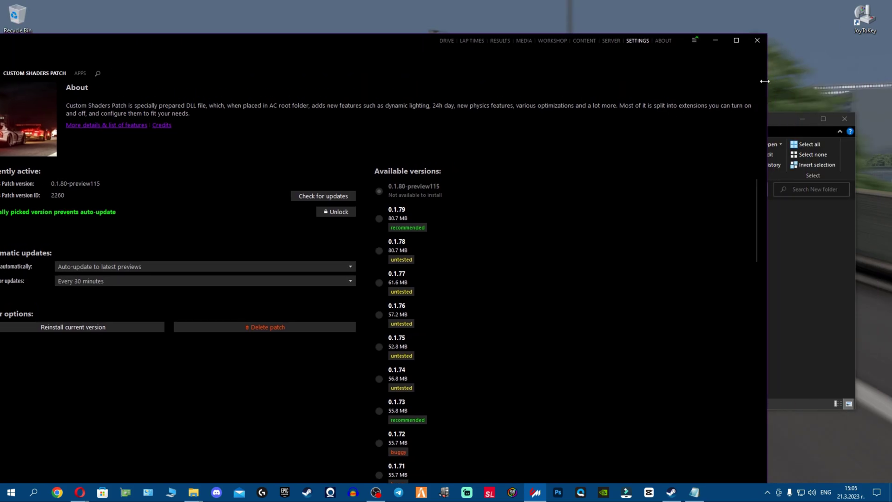
pyautogui.moveTo(769, 88); pyautogui.dragTo(302, 86)
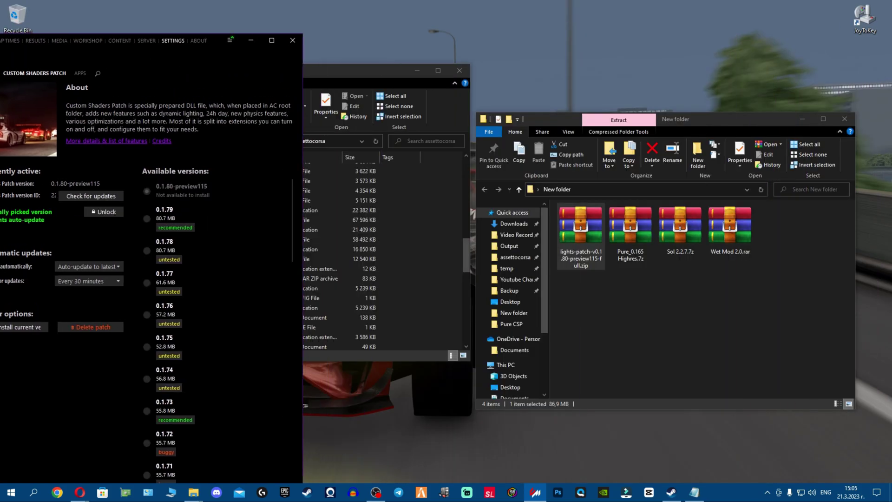
pyautogui.moveTo(94, 52); pyautogui.dragTo(280, 35)
# Install the lights-patch-v0.1.80-preview115 zip as the shaders patch and remove the completed download.
pyautogui.moveTo(576, 229); pyautogui.dragTo(421, 132)
pyautogui.click(482, 257)
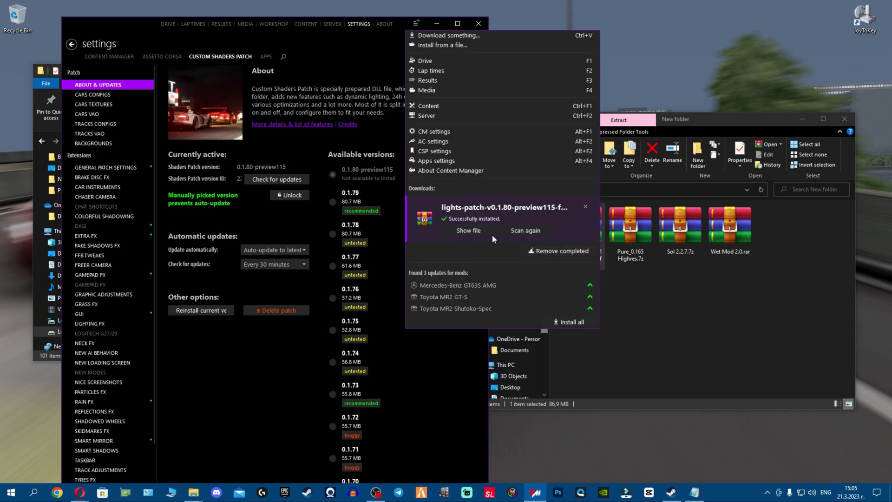
pyautogui.click(578, 251)
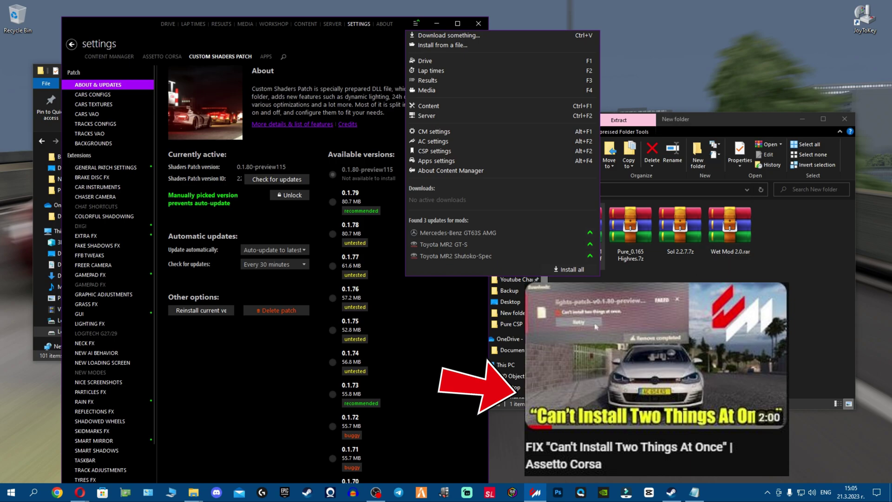
pyautogui.click(696, 303)
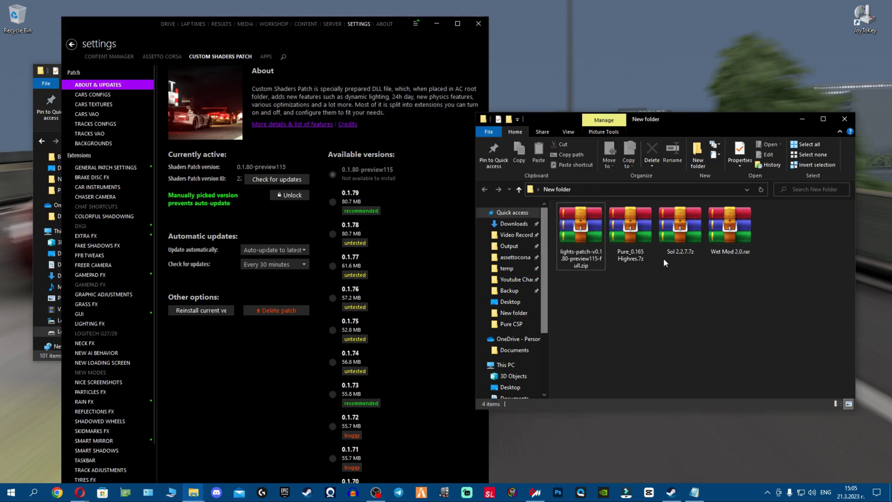
# Maximize the Content Manager settings and show the Assetto Corsa controls settings with the Thrustmaster TH8A.
pyautogui.click(460, 26)
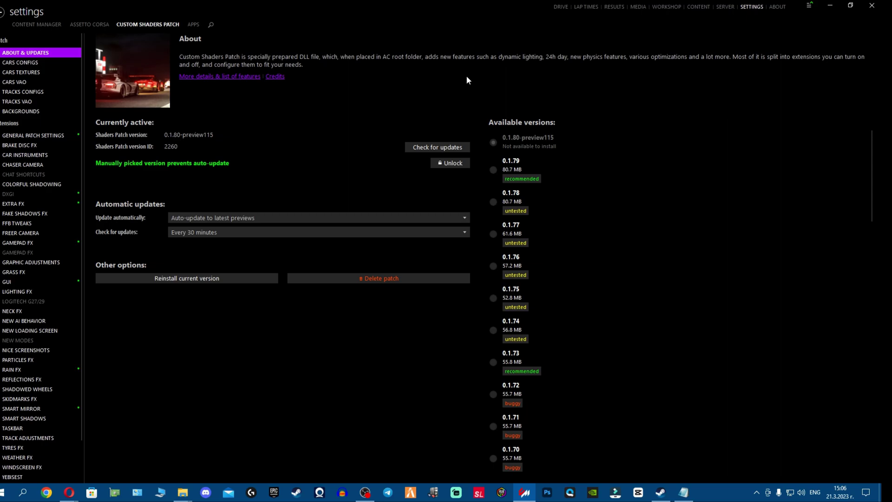
pyautogui.click(91, 24)
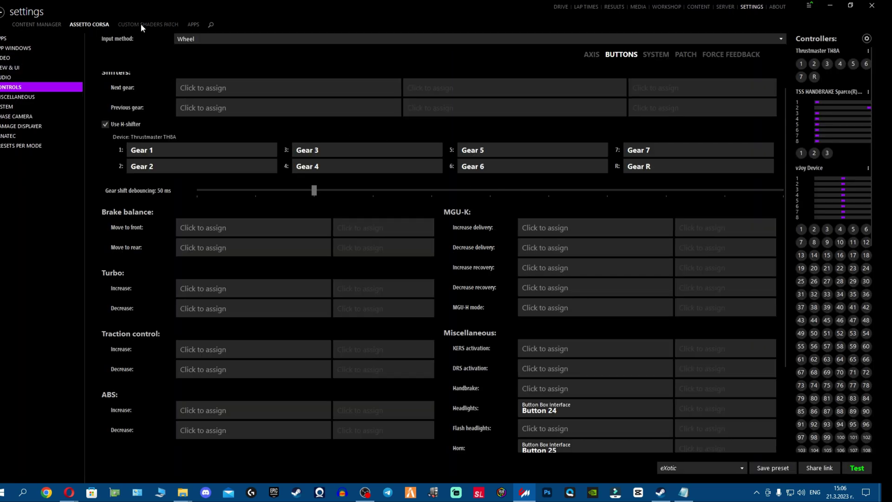
# Review the Assetto Corsa Video settings and the activated Apps list, then return to Custom Shaders Patch.
pyautogui.click(33, 57)
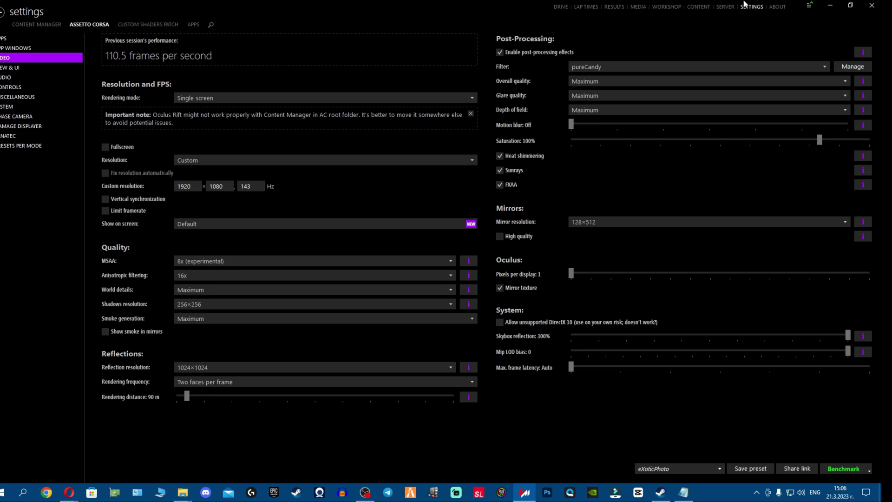
pyautogui.click(46, 38)
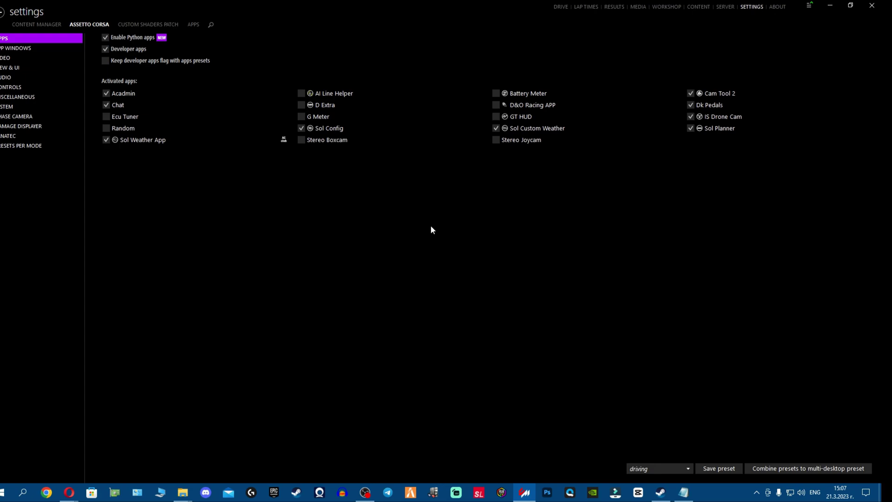
pyautogui.click(164, 24)
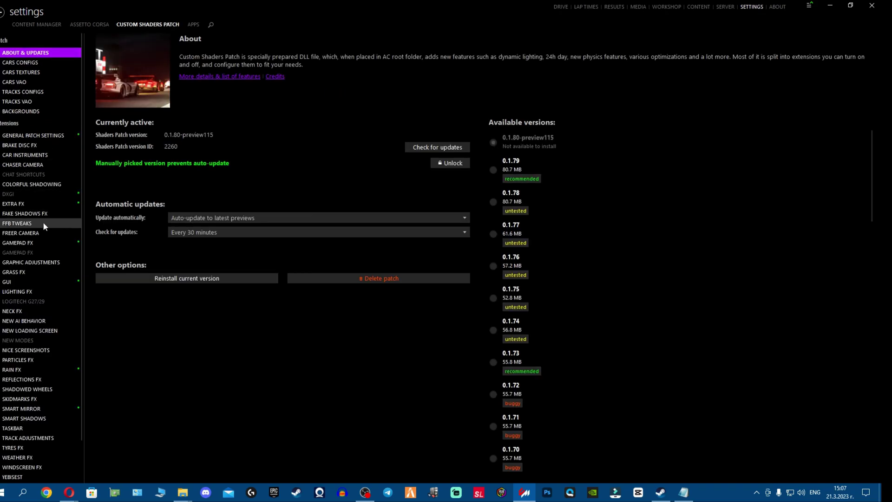
# In Weather FX, keep Sol 2.4 as controller script and Pure as weather script.
pyautogui.scroll(-1, 49, 225)
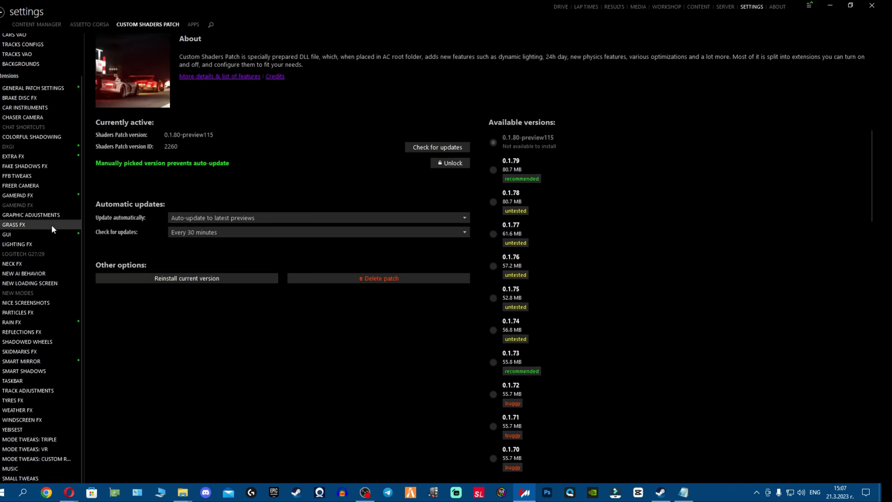
pyautogui.click(48, 313)
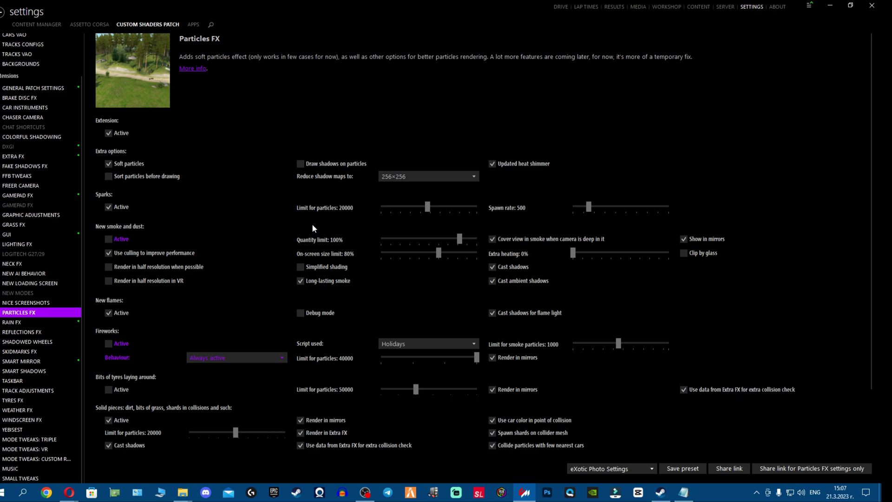
pyautogui.click(55, 410)
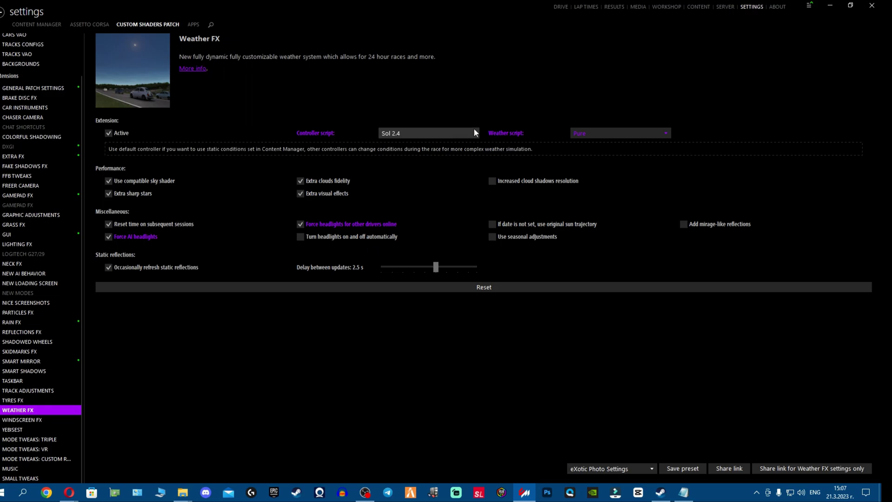
pyautogui.click(447, 135)
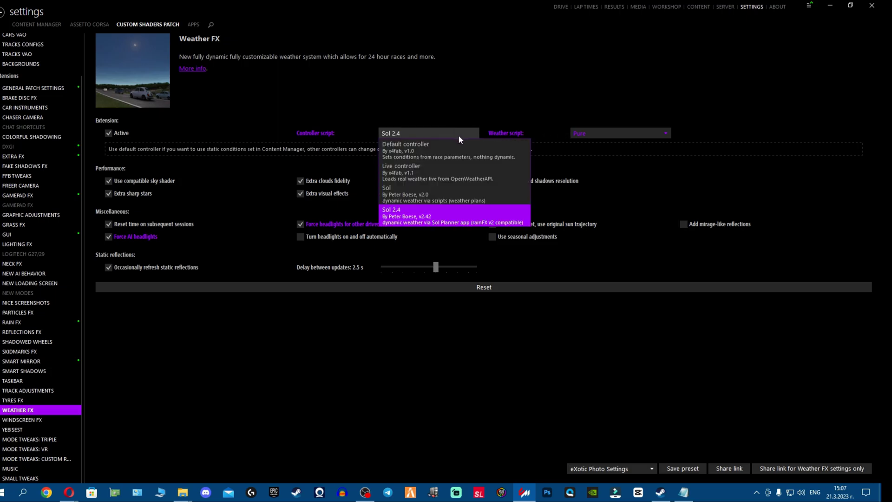
pyautogui.click(456, 215)
pyautogui.click(625, 135)
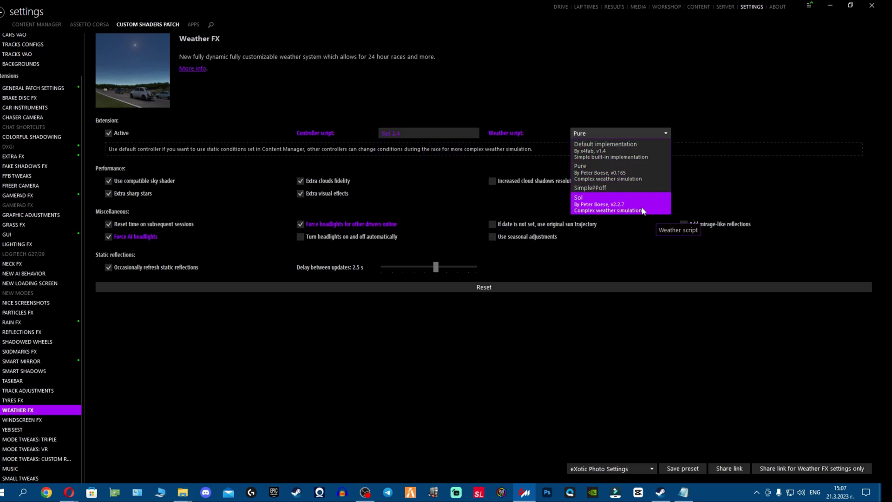
pyautogui.click(651, 171)
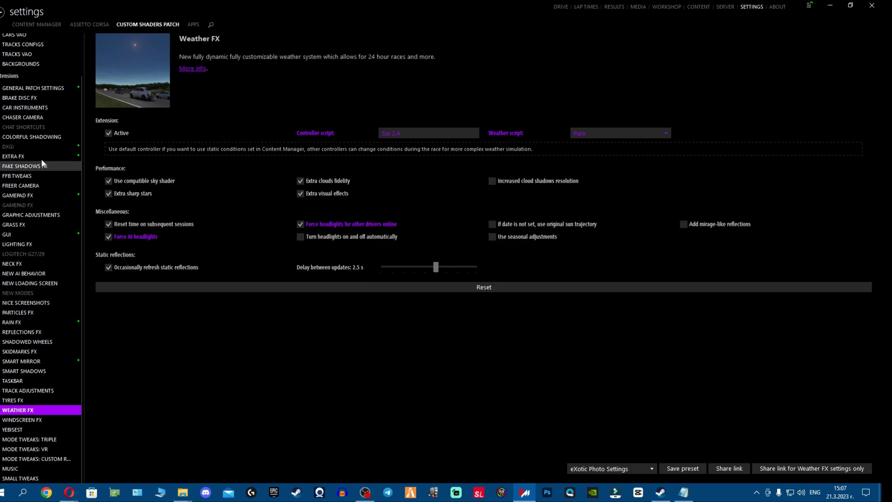
pyautogui.click(14, 156)
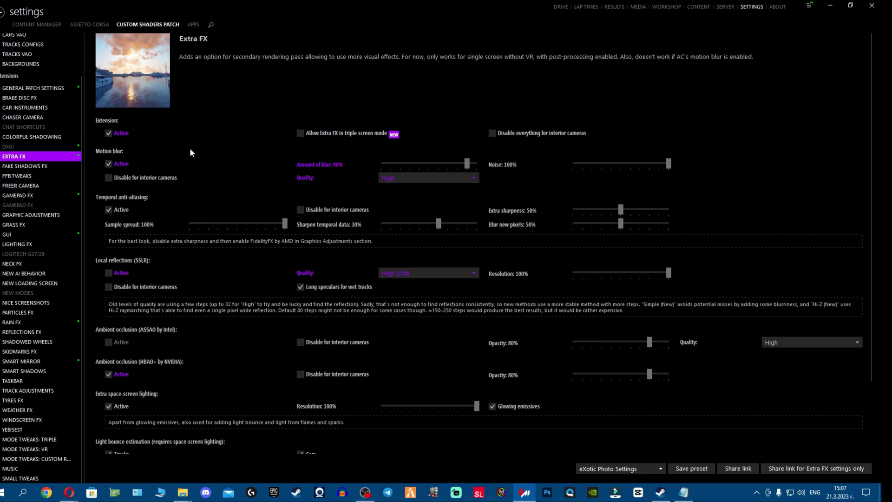
pyautogui.click(91, 24)
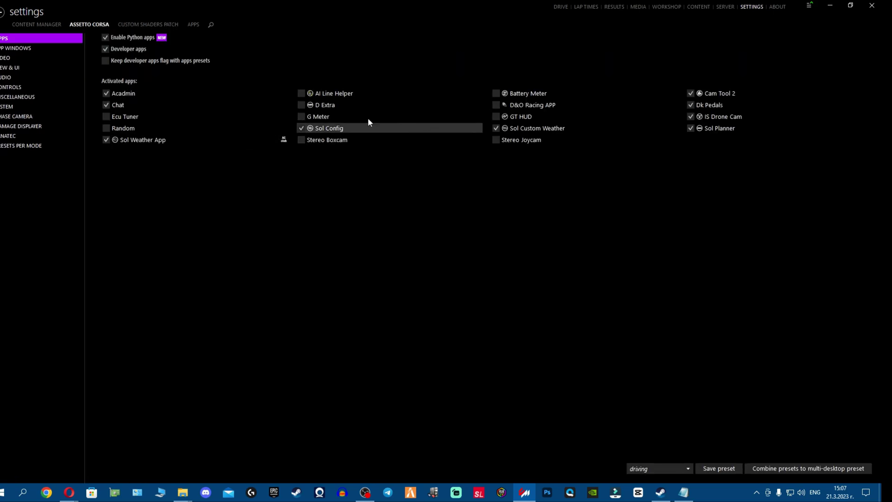
pyautogui.click(77, 57)
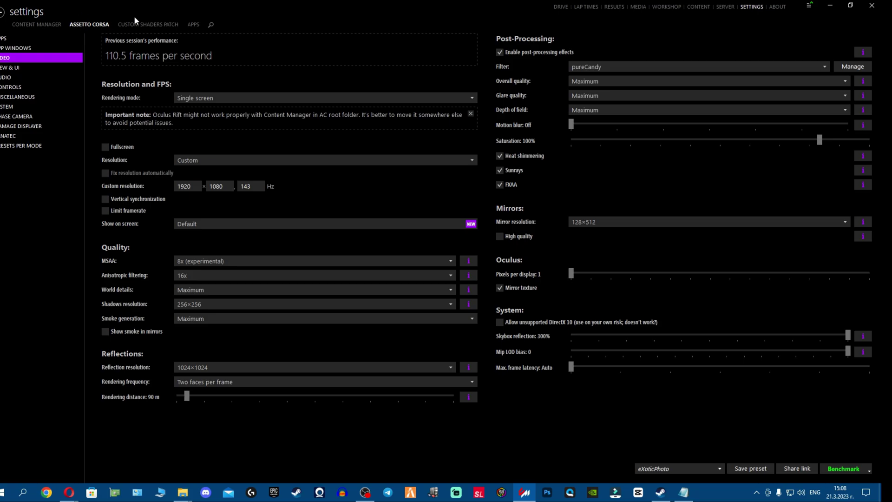
pyautogui.click(147, 25)
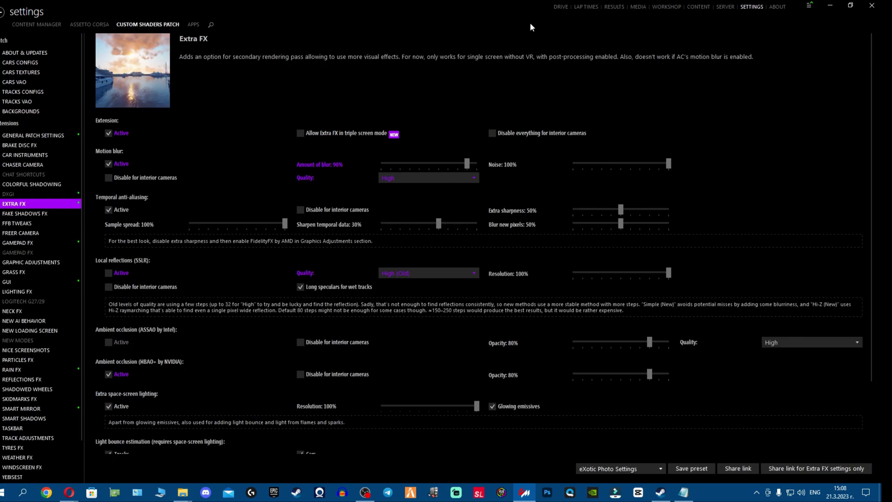
pyautogui.scroll(-2, 37, 283)
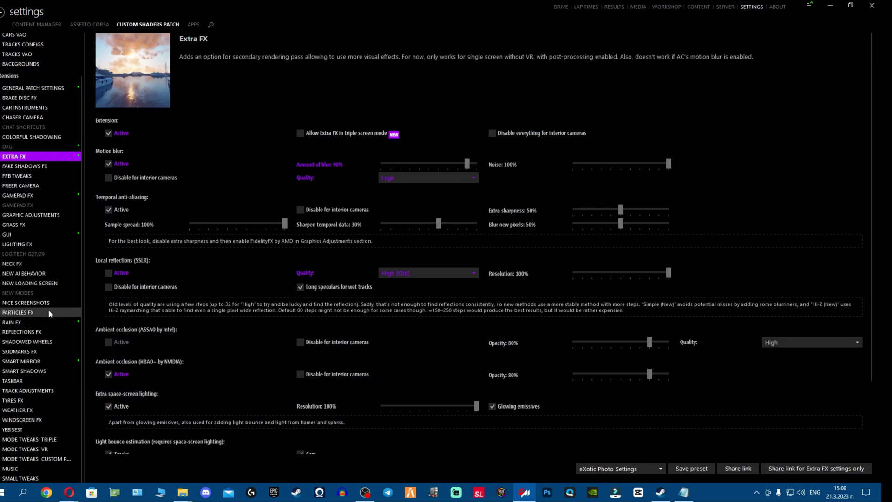
pyautogui.click(51, 410)
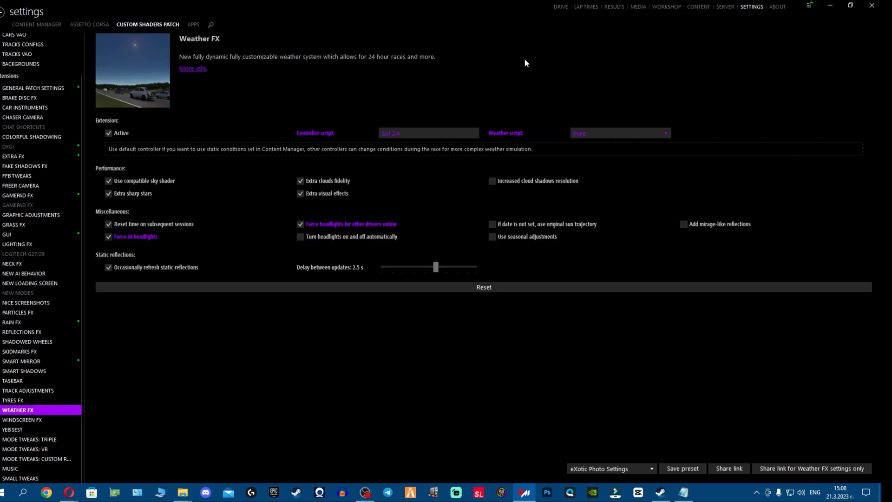
# Minimize Content Manager, stretch the assettocorsa and New folder windows to full height, and select Sol 2.2.7.7z.
pyautogui.click(835, 4)
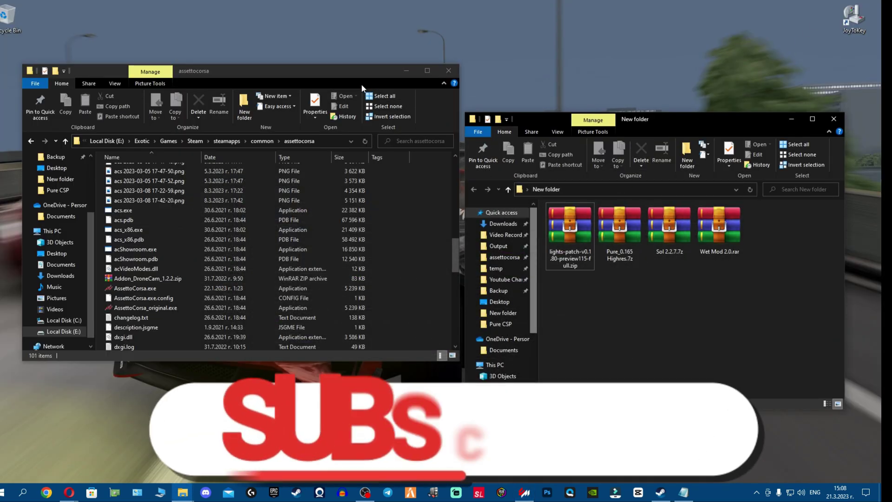
pyautogui.doubleClick(336, 65)
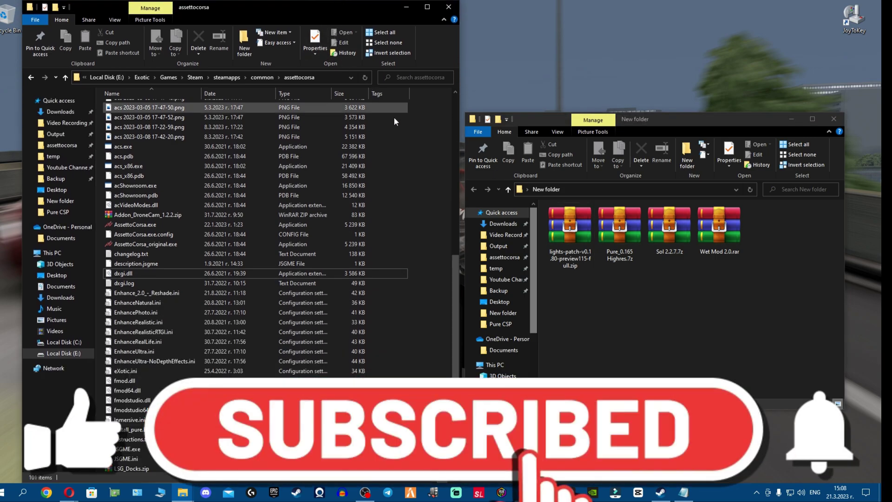
pyautogui.scroll(15, 300, 269)
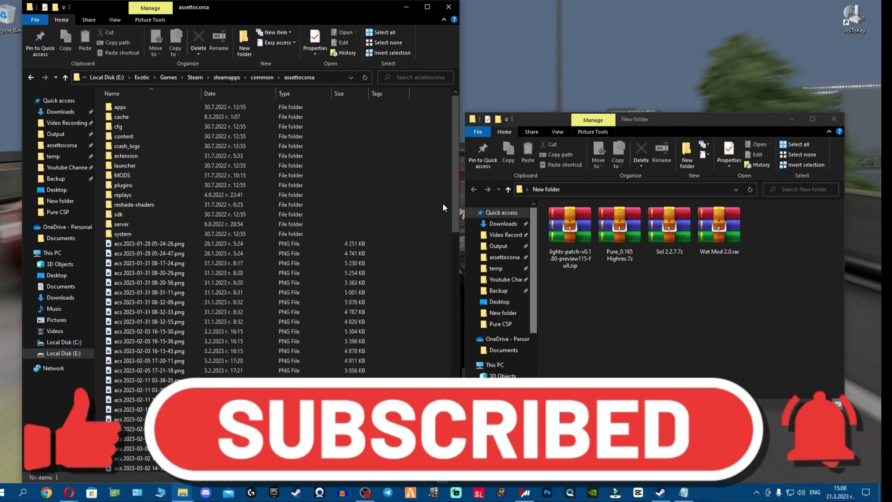
pyautogui.doubleClick(677, 115)
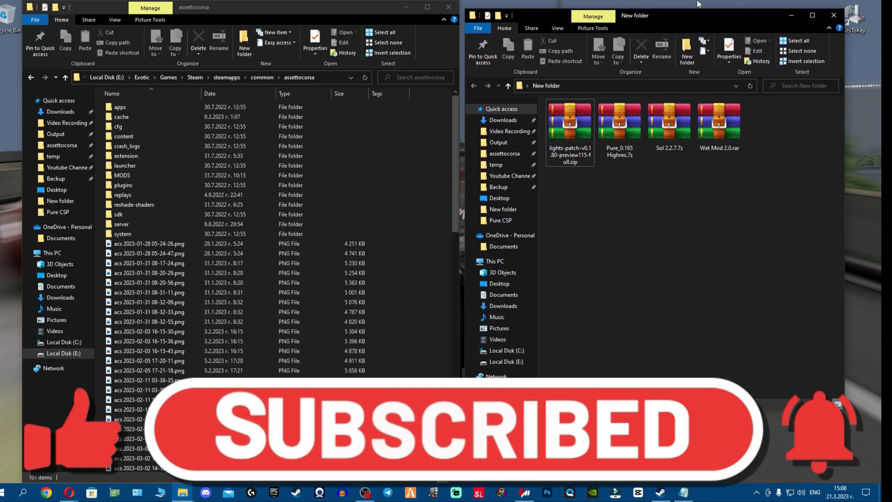
pyautogui.click(671, 117)
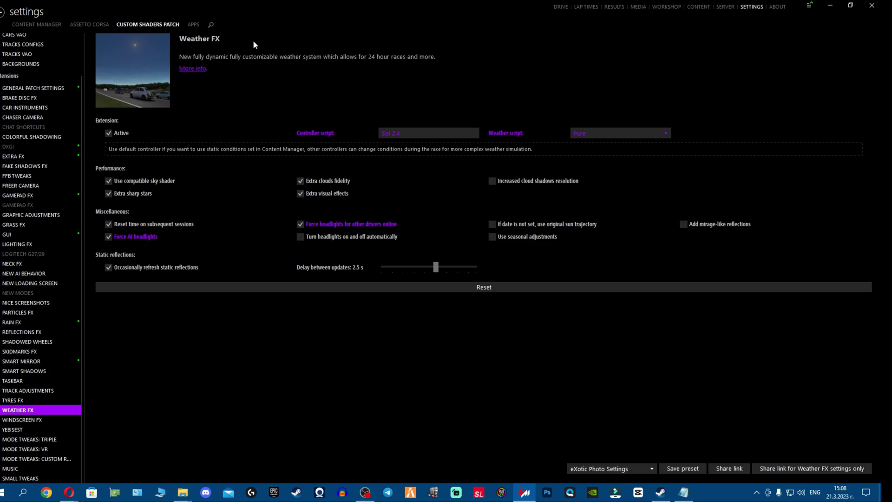
# Scroll the Custom Shaders Patch sidebar back to the top.
pyautogui.scroll(2, 48, 93)
# Delete the installed 0.1.80-preview115 shaders patch from About & Updates and close Content Manager.
pyautogui.click(28, 53)
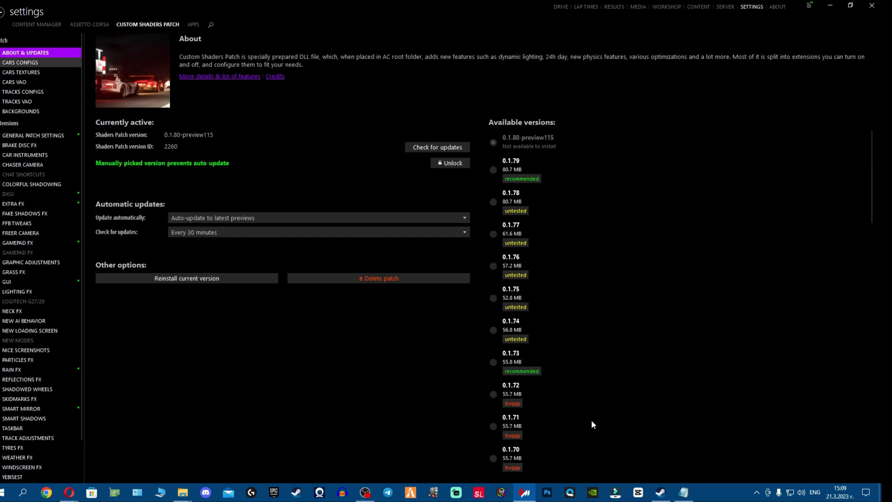
pyautogui.click(382, 277)
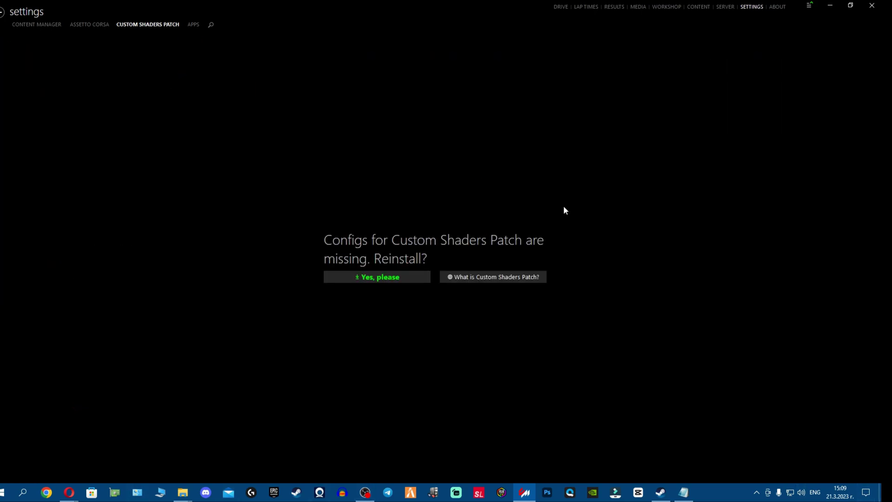
pyautogui.click(872, 6)
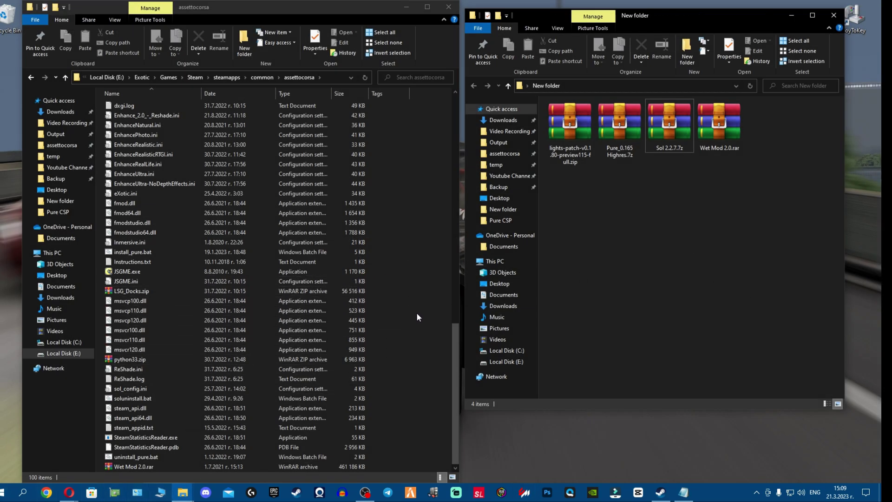
# Open the Sol 2.2.7 folder inside the Sol 2.2.7.7z archive in WinRAR.
pyautogui.doubleClick(680, 129)
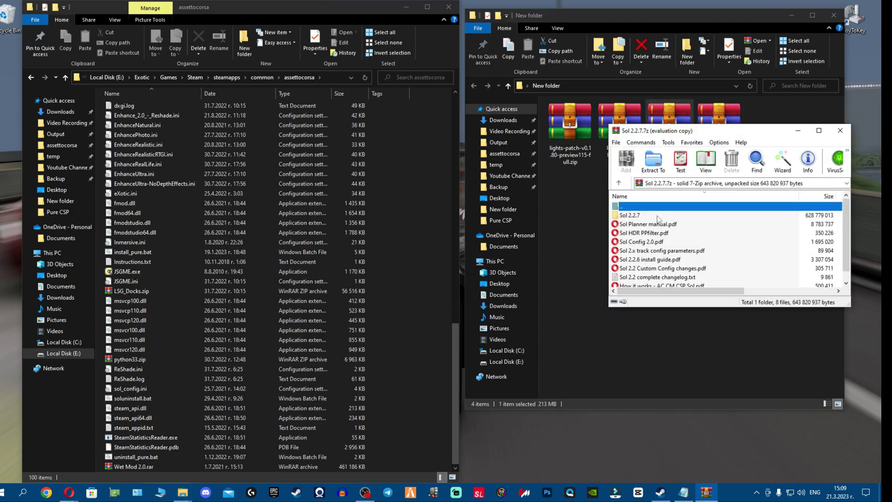
pyautogui.doubleClick(658, 217)
pyautogui.moveTo(727, 132); pyautogui.dragTo(741, 187)
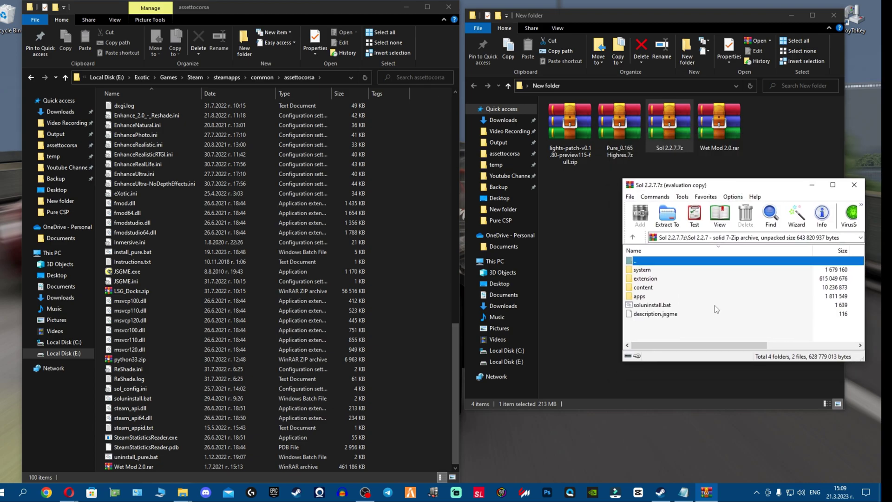
# Copy soluninstall.bat into the assettocorsa folder, replacing the old copy.
pyautogui.click(667, 306)
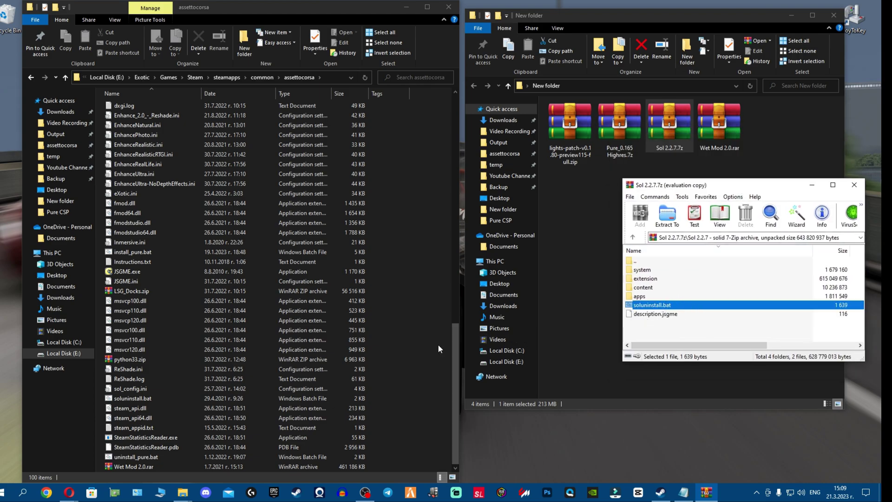
pyautogui.click(196, 399)
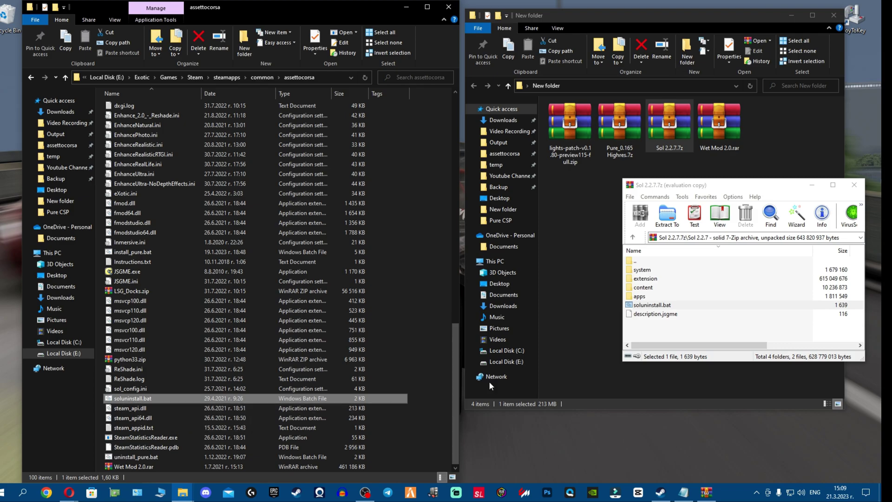
pyautogui.click(659, 305)
pyautogui.moveTo(659, 308); pyautogui.dragTo(440, 365)
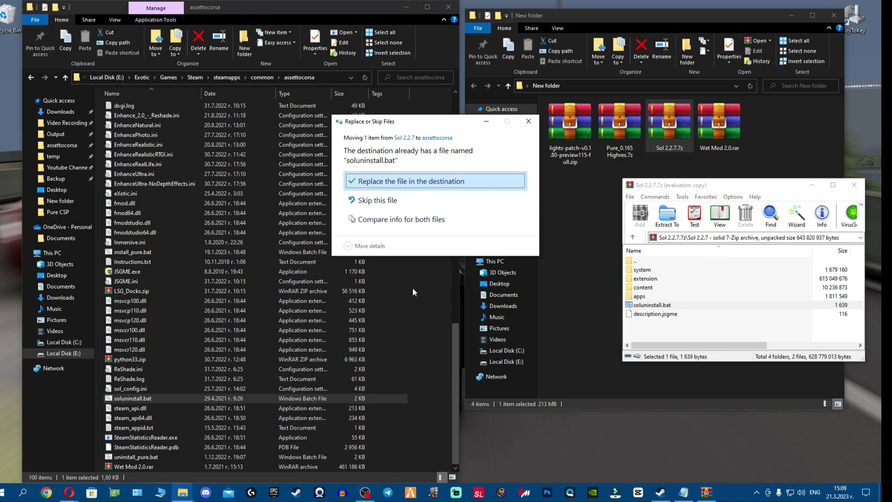
pyautogui.click(414, 181)
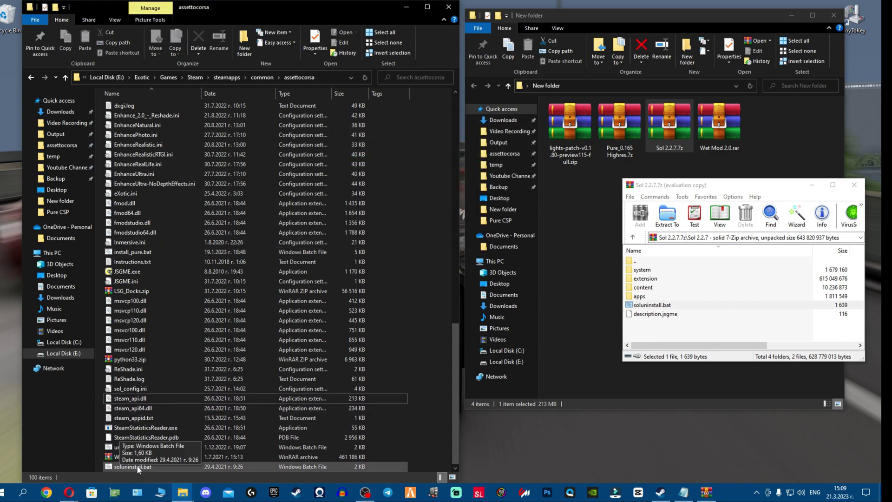
pyautogui.click(171, 467)
# Run soluninstall.bat, answering N to keep config userfiles, and close the console.
pyautogui.doubleClick(172, 467)
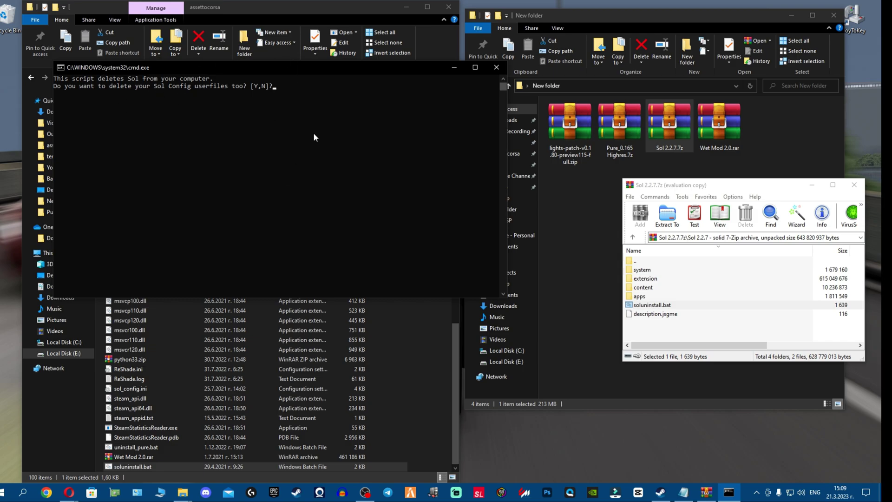
pyautogui.write('N')
pyautogui.press('Return')
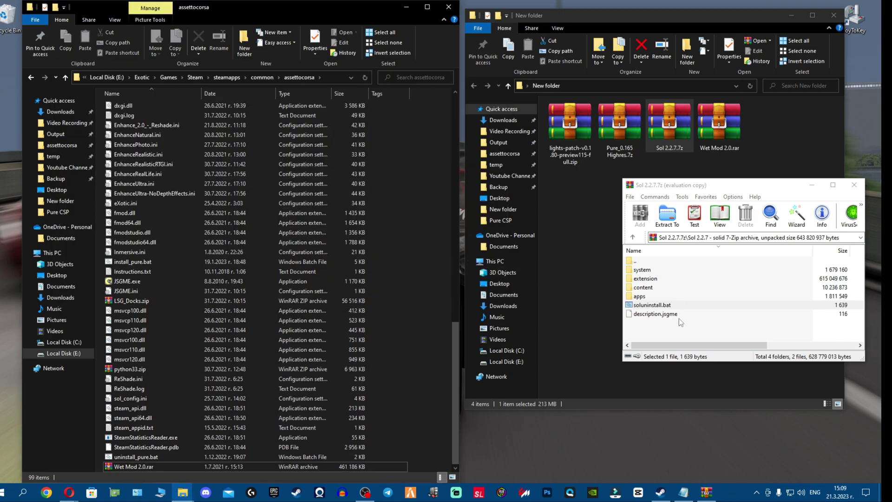
# Copy all Sol 2.2.7 contents into assettocorsa, replacing the 8 same-named files.
pyautogui.click(680, 333)
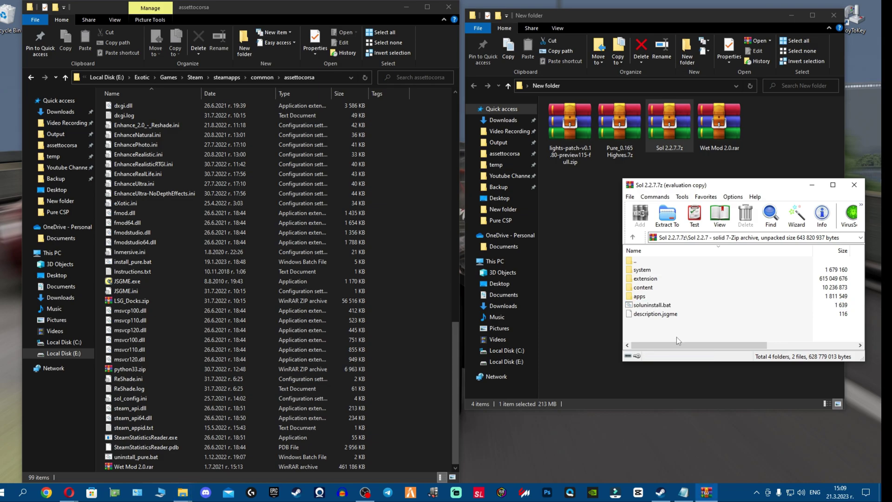
pyautogui.moveTo(679, 325); pyautogui.dragTo(676, 272)
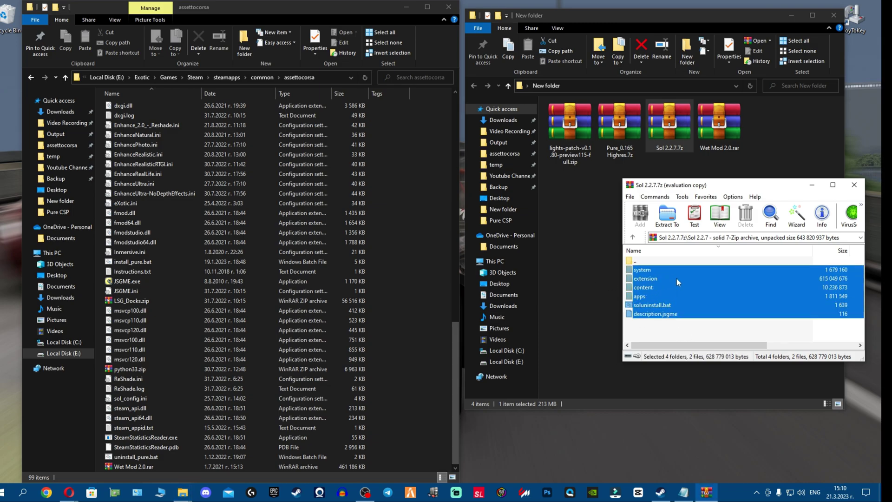
pyautogui.moveTo(677, 278); pyautogui.dragTo(426, 298)
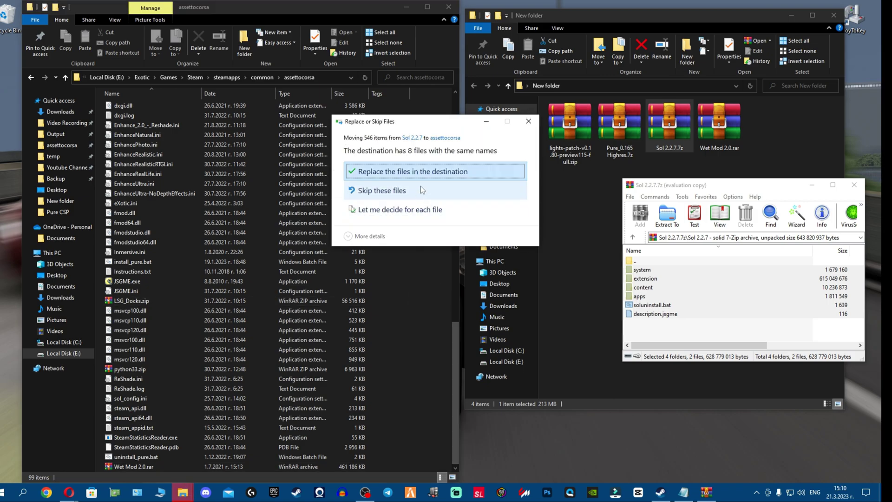
pyautogui.click(375, 197)
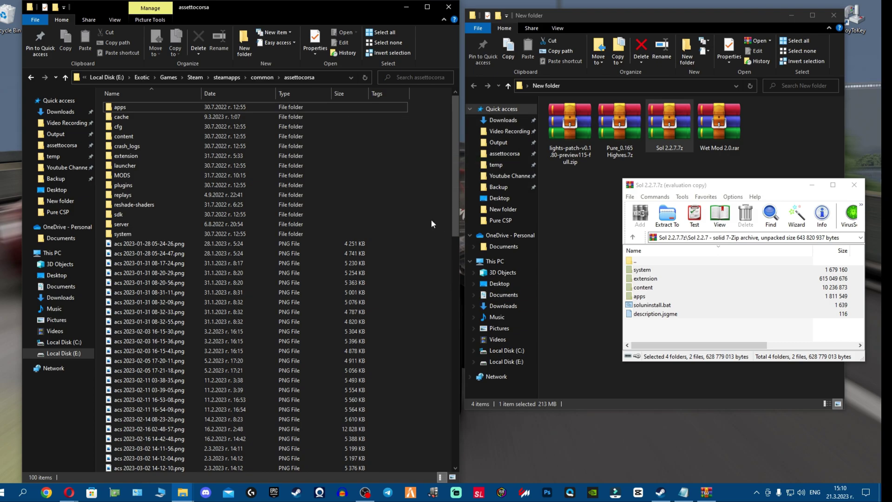
# Close the Sol archive and open the Pure 0.165 folder inside Pure_0.165 Highres.7z.
pyautogui.click(854, 185)
pyautogui.click(679, 209)
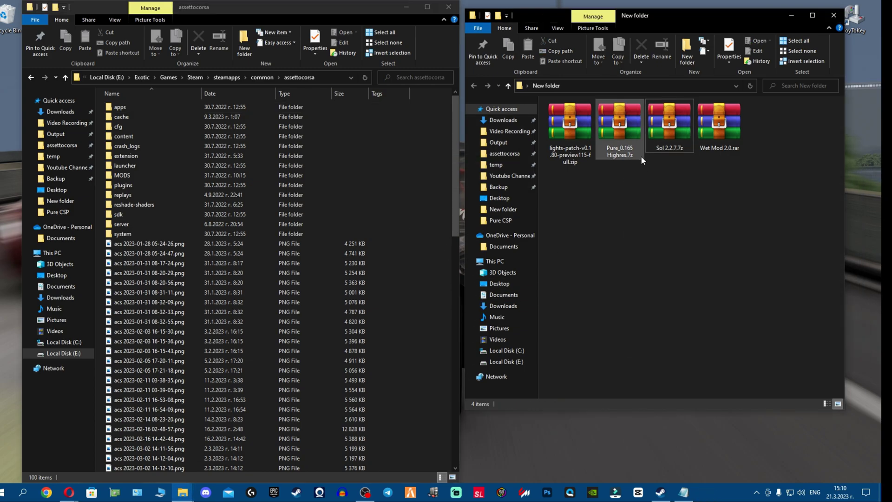
pyautogui.doubleClick(624, 137)
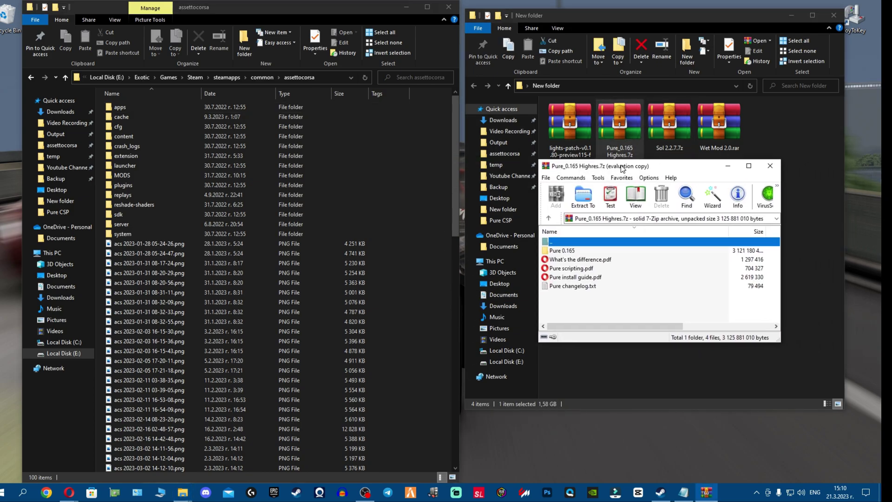
pyautogui.moveTo(622, 168); pyautogui.dragTo(620, 181)
pyautogui.click(611, 263)
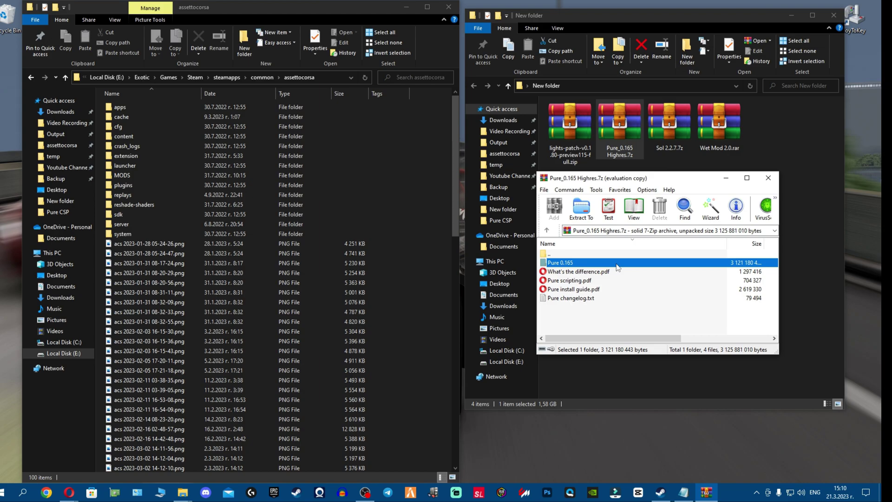
pyautogui.doubleClick(617, 264)
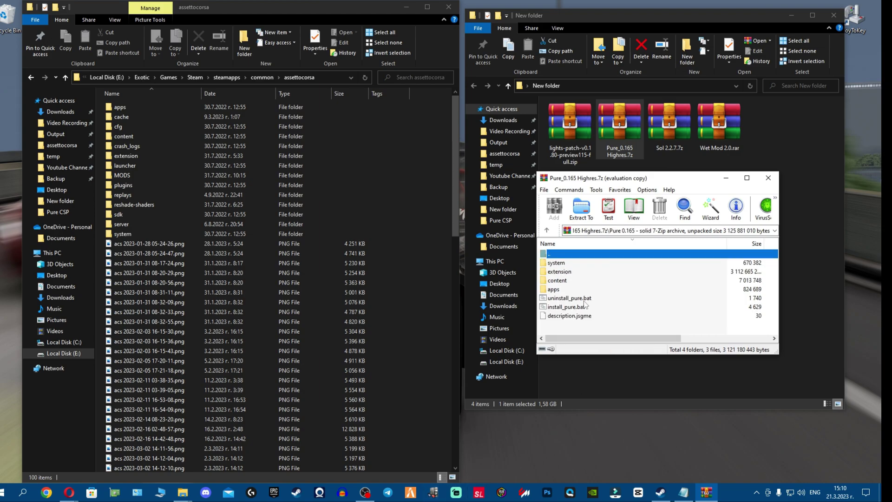
pyautogui.scroll(-20, 254, 360)
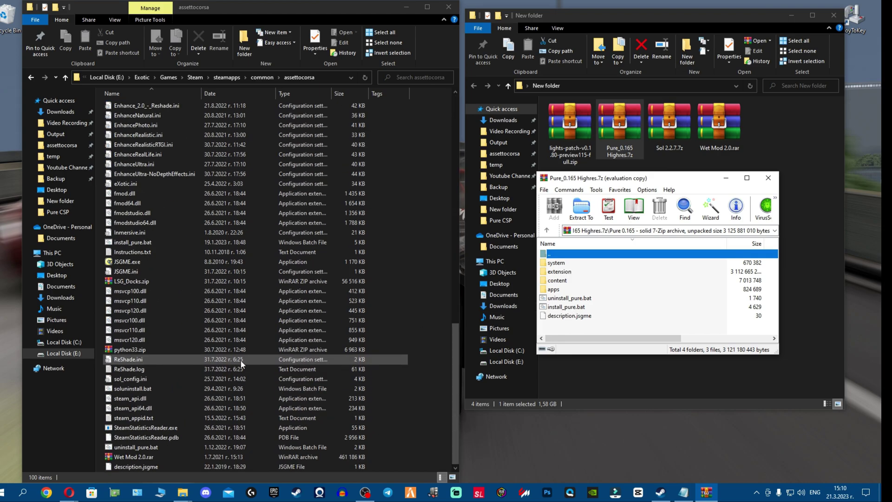
# Copy uninstall_pure.bat into the assettocorsa folder, replacing the old copy.
pyautogui.click(160, 452)
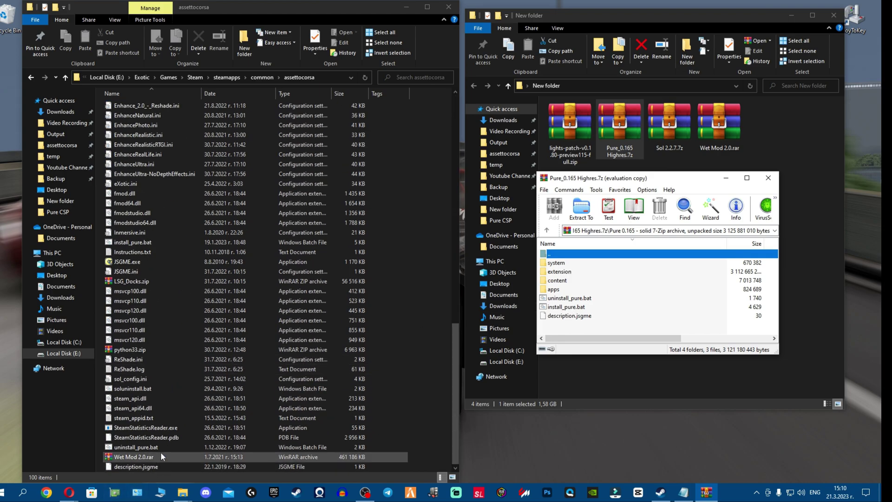
pyautogui.click(598, 300)
pyautogui.moveTo(600, 299); pyautogui.dragTo(455, 324)
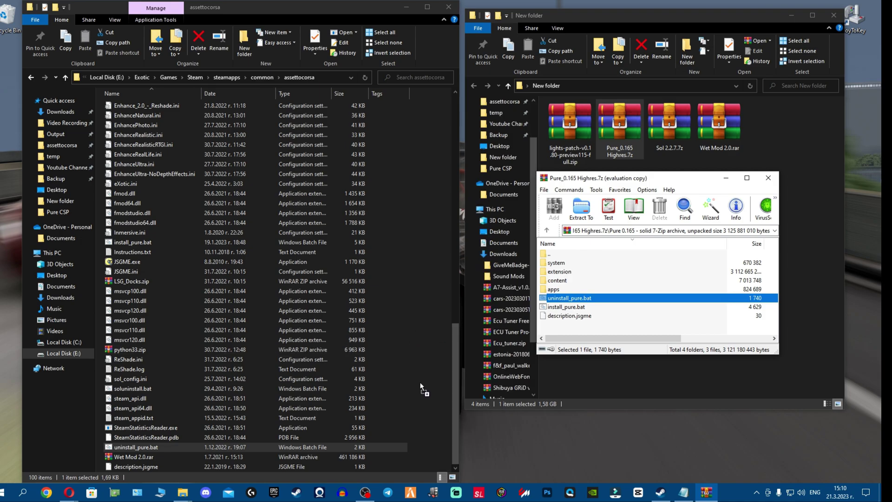
pyautogui.moveTo(420, 382); pyautogui.dragTo(425, 387)
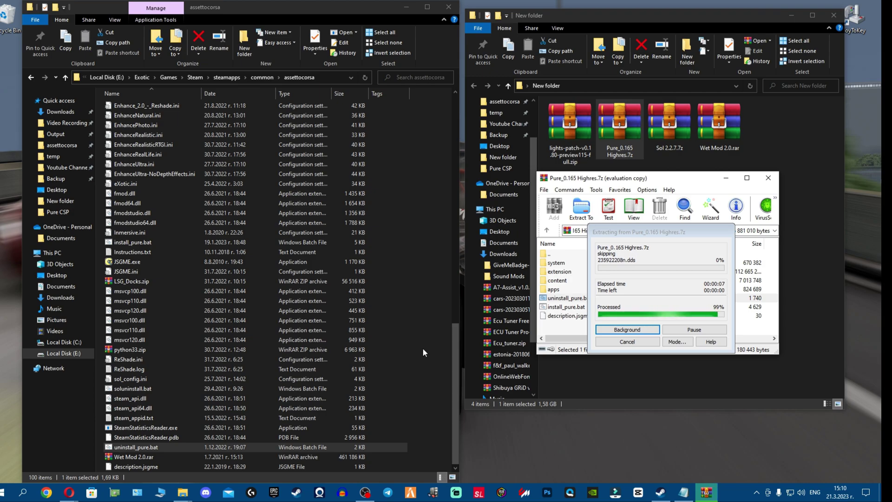
pyautogui.click(411, 180)
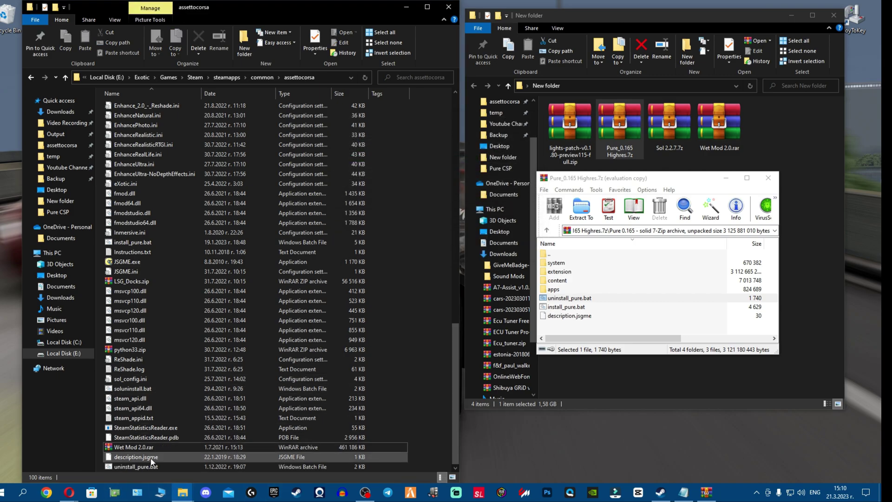
pyautogui.click(190, 467)
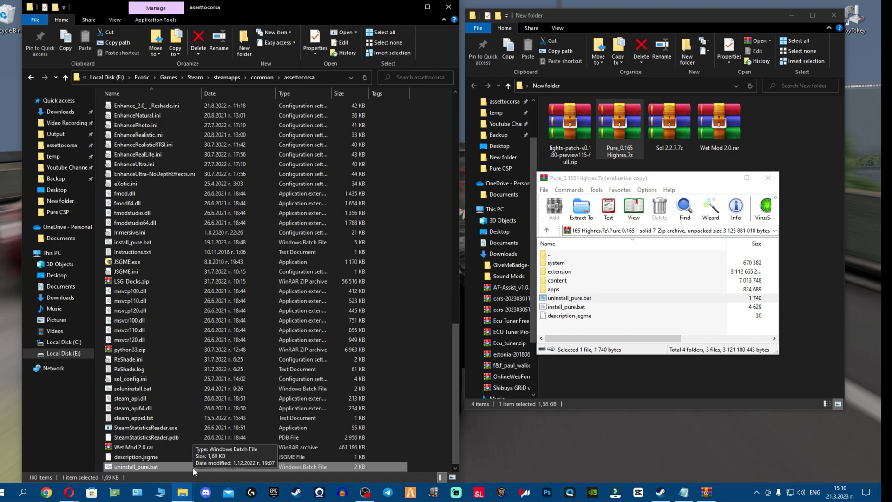
# Run uninstall_pure.bat against E:\Exotic\Games\Steam\steamapps\common\assettocorsa, then close its finished console.
pyautogui.doubleClick(193, 467)
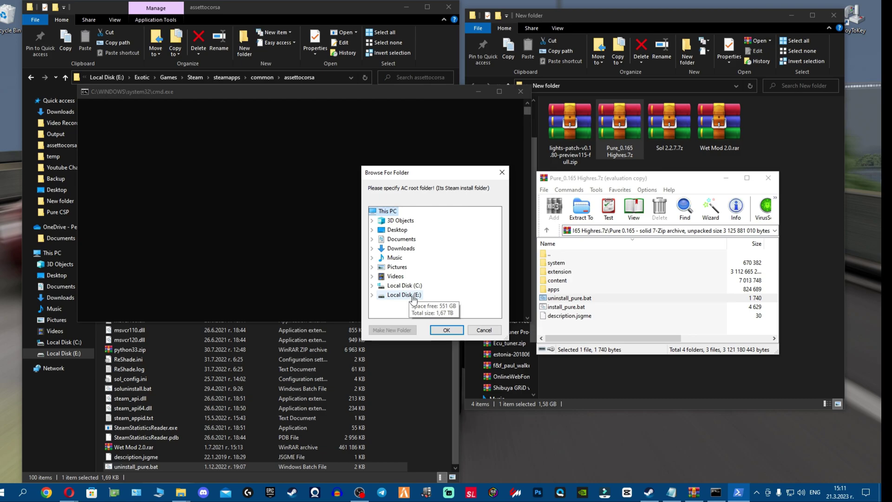
pyautogui.doubleClick(414, 297)
pyautogui.scroll(-5, 457, 279)
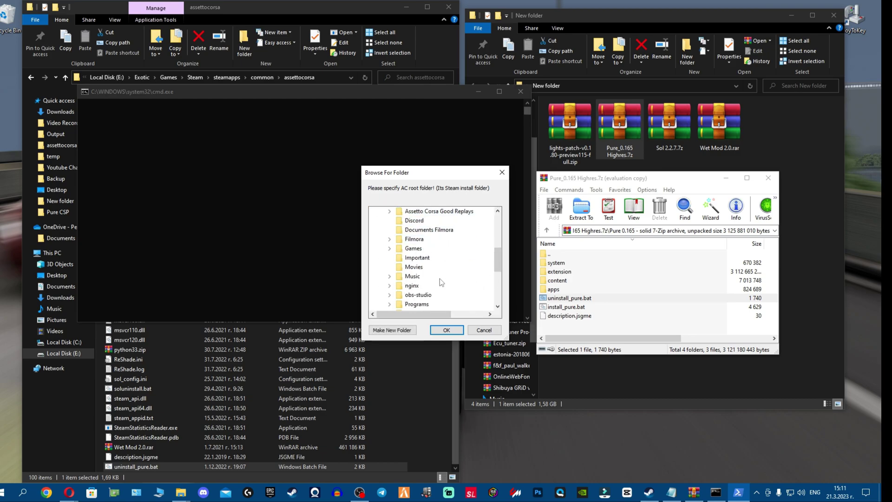
pyautogui.scroll(-1, 439, 272)
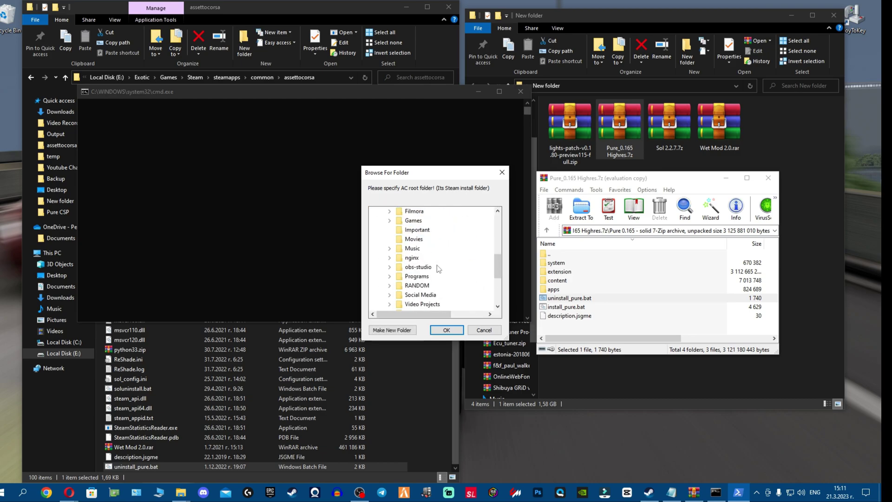
pyautogui.doubleClick(417, 225)
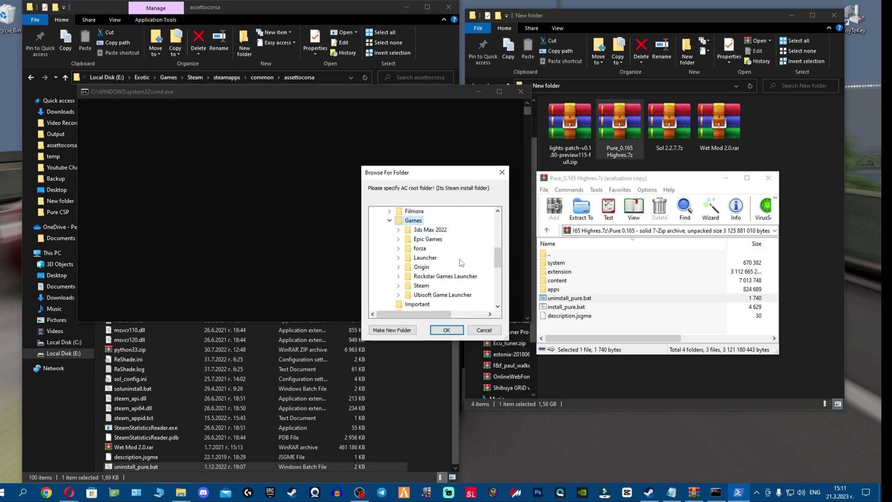
pyautogui.doubleClick(420, 286)
pyautogui.scroll(-4, 447, 269)
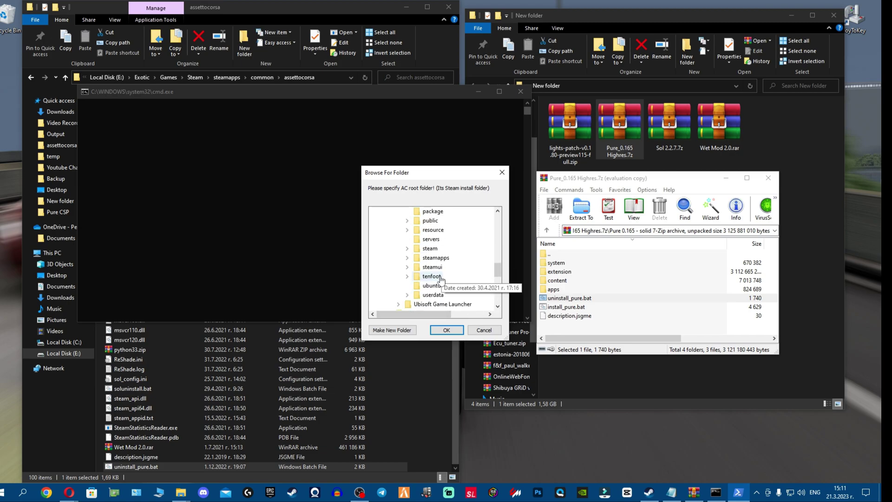
pyautogui.doubleClick(436, 257)
pyautogui.doubleClick(441, 251)
pyautogui.doubleClick(453, 249)
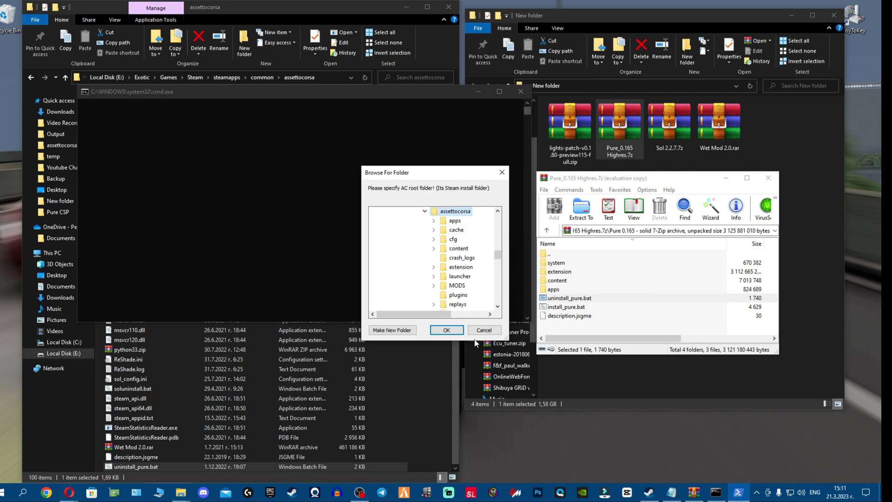
pyautogui.click(446, 330)
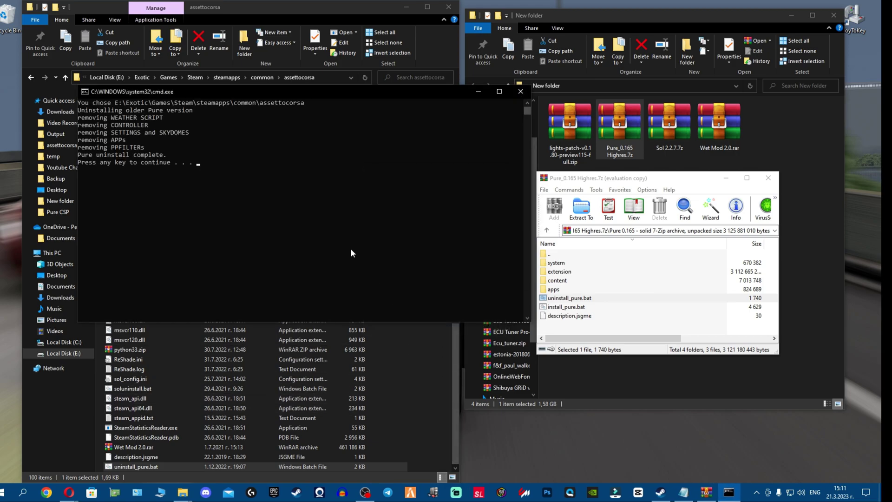
pyautogui.press('Return')
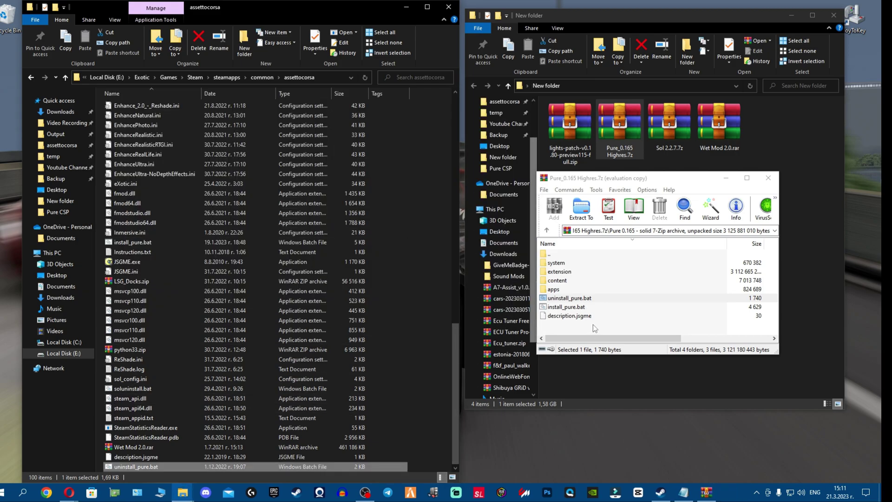
# Copy every Pure 0.165 item from WinRAR into assettocorsa, replacing the 181 existing files.
pyautogui.moveTo(593, 327); pyautogui.dragTo(432, 314)
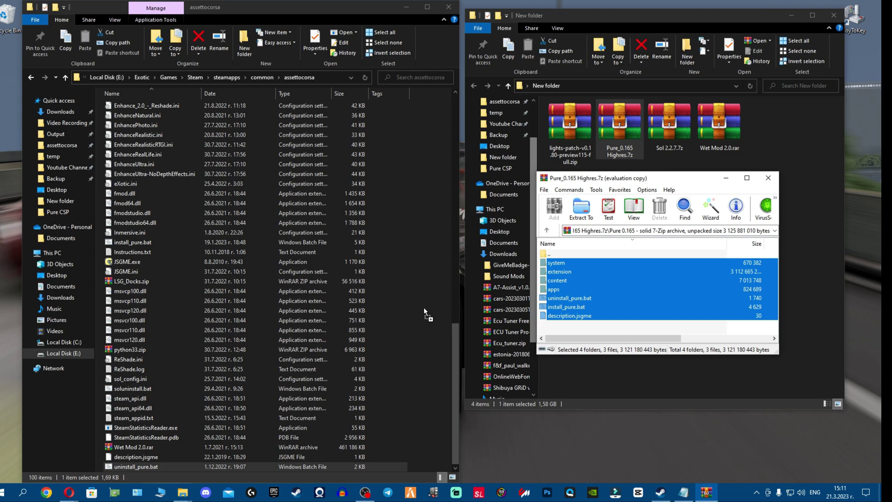
pyautogui.moveTo(424, 307); pyautogui.dragTo(426, 297)
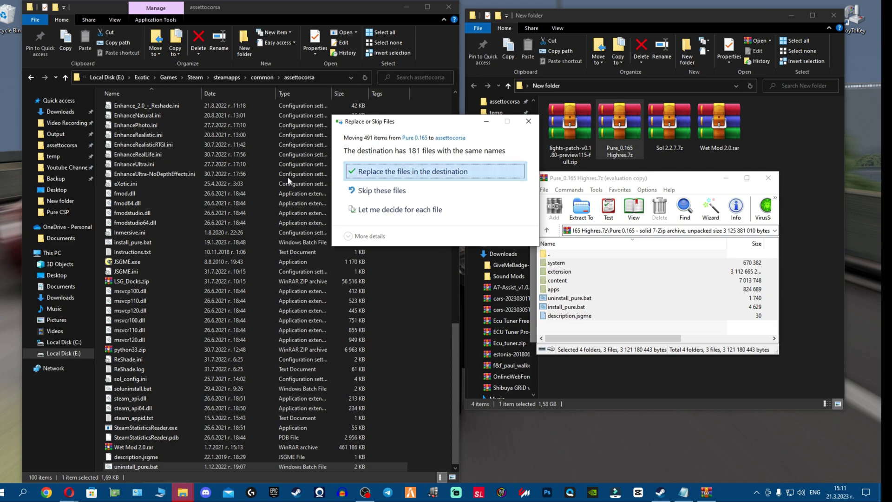
pyautogui.press('Return')
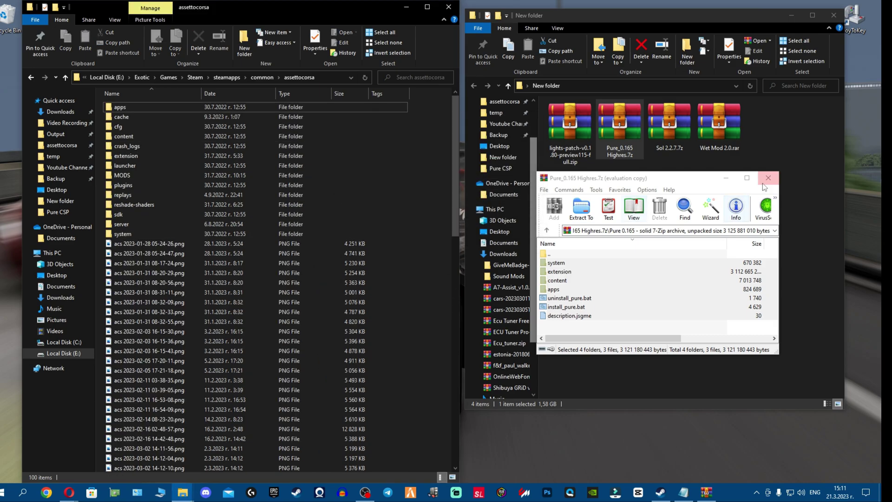